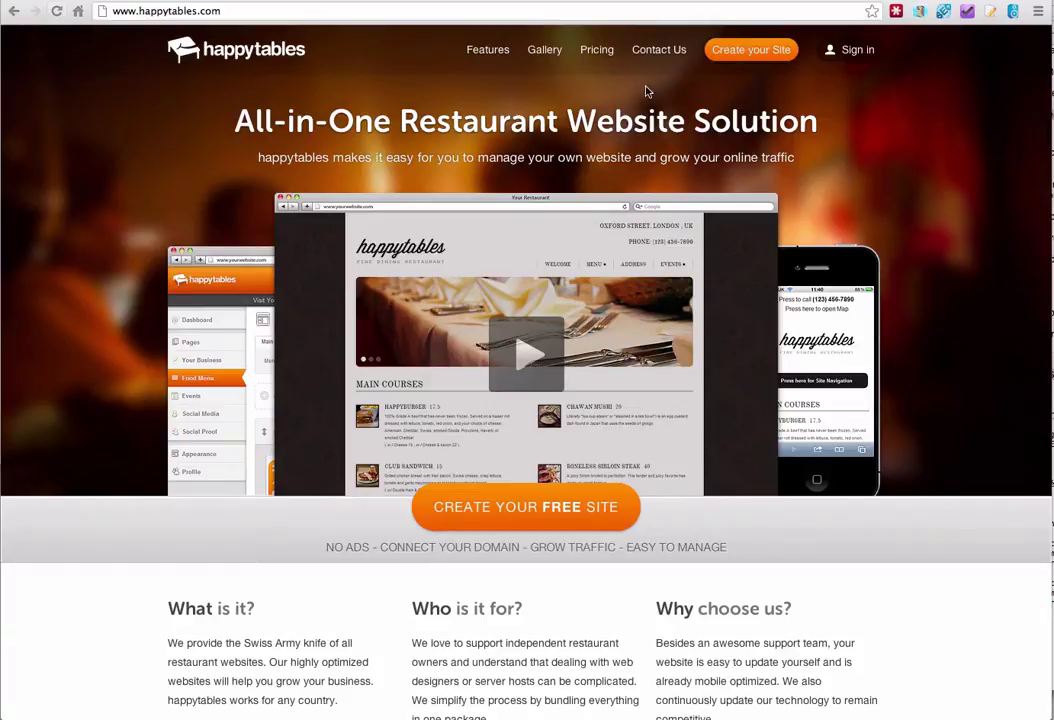
Open the pricing page and compare the features of the Free and $39 per month plans.
left_click(600, 50)
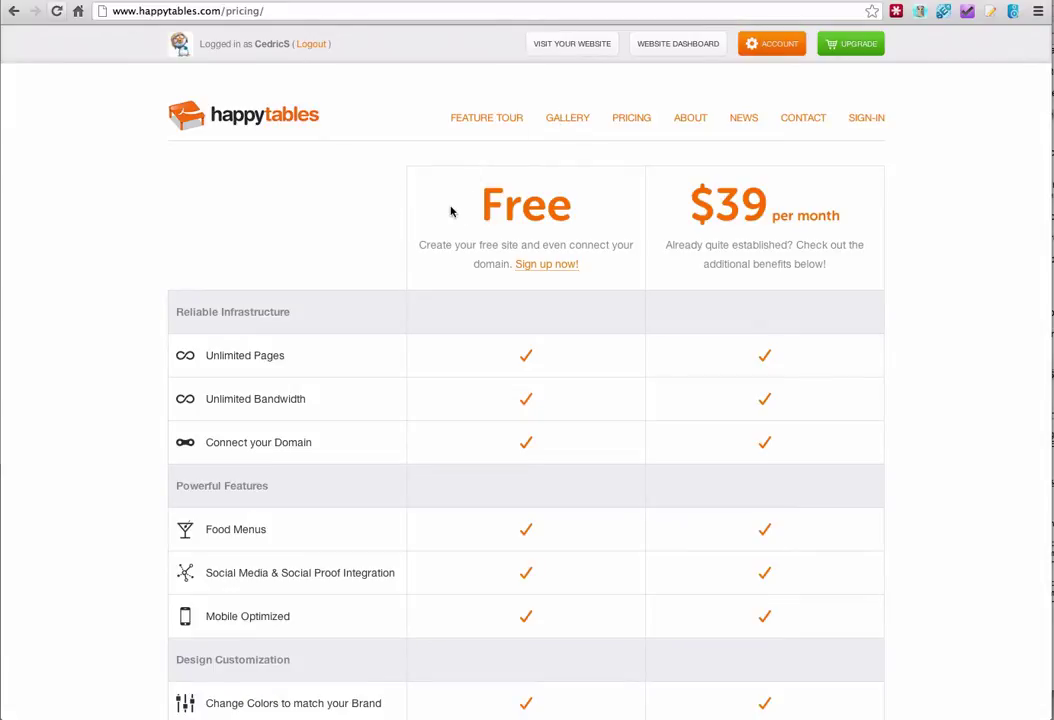
scroll(450, 211, "down", 1)
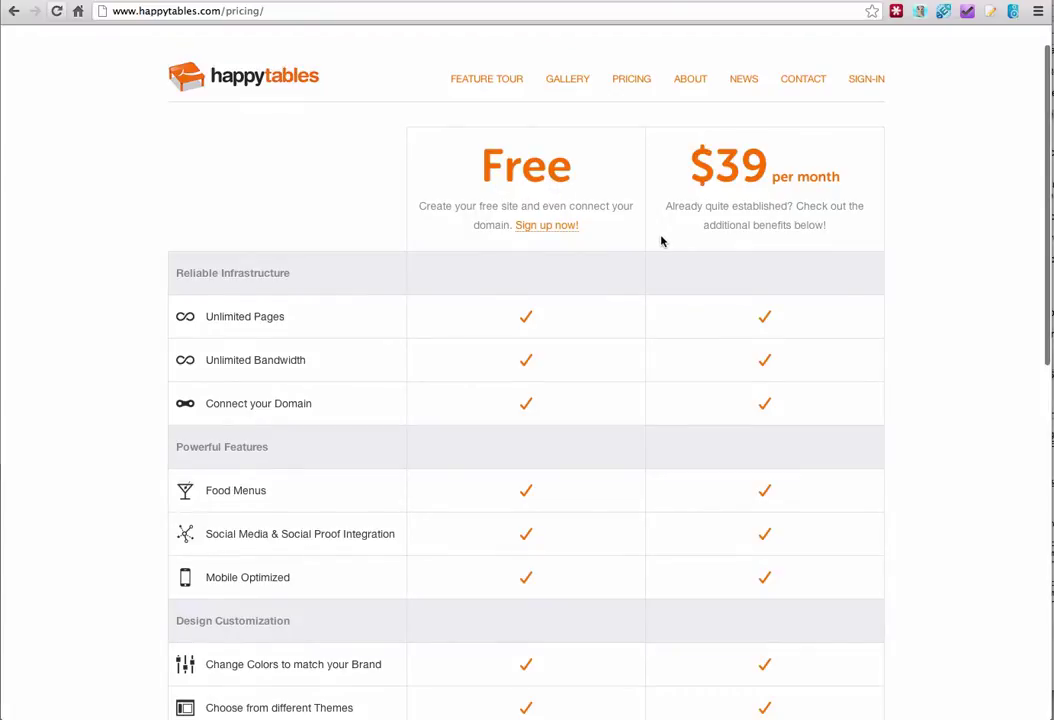
scroll(661, 239, "down", 2)
scroll(661, 241, "down", 3)
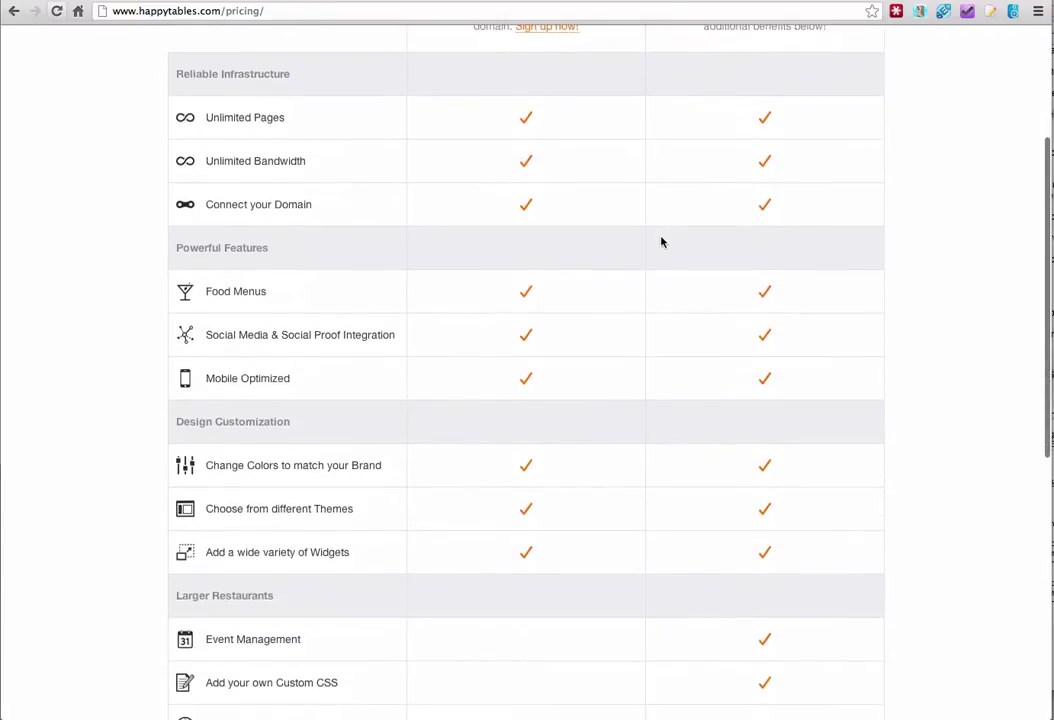
scroll(547, 359, "down", 3)
scroll(470, 320, "up", 8)
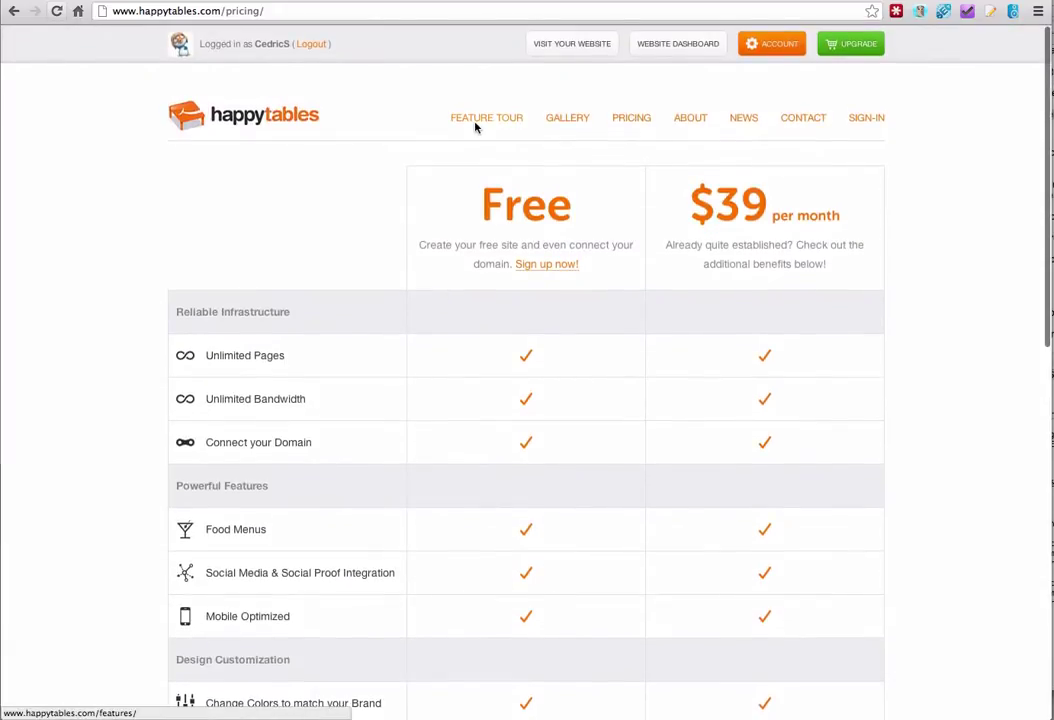
scroll(454, 248, "down", 8)
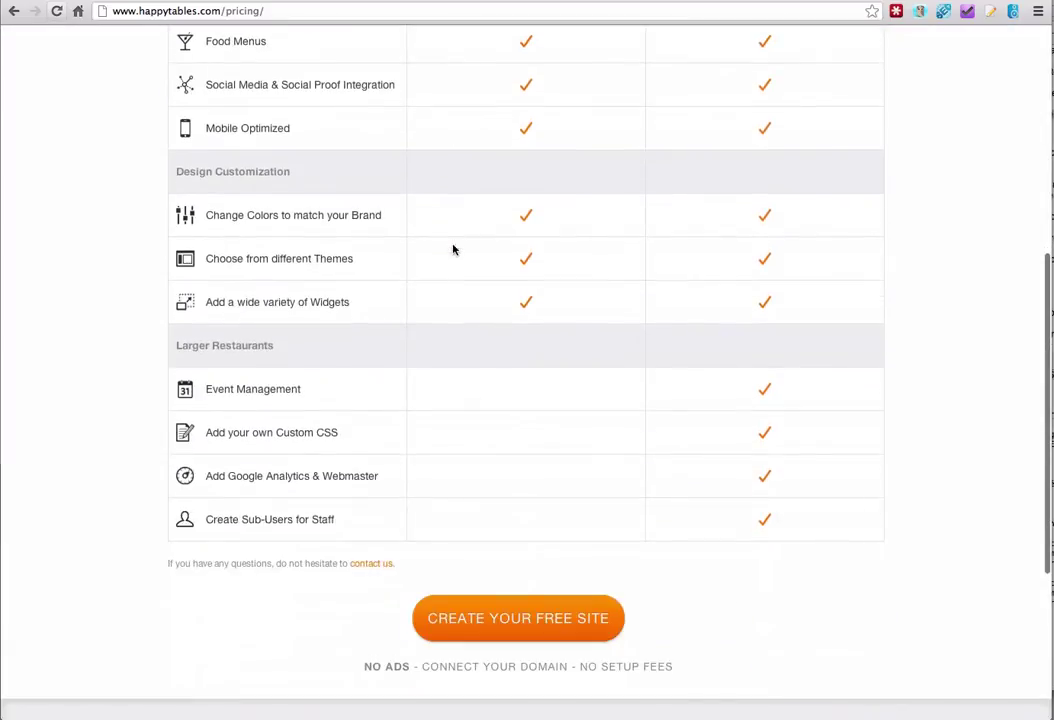
Go from the free site creation offer to the website dashboard and dismiss the translation offer.
left_click(500, 627)
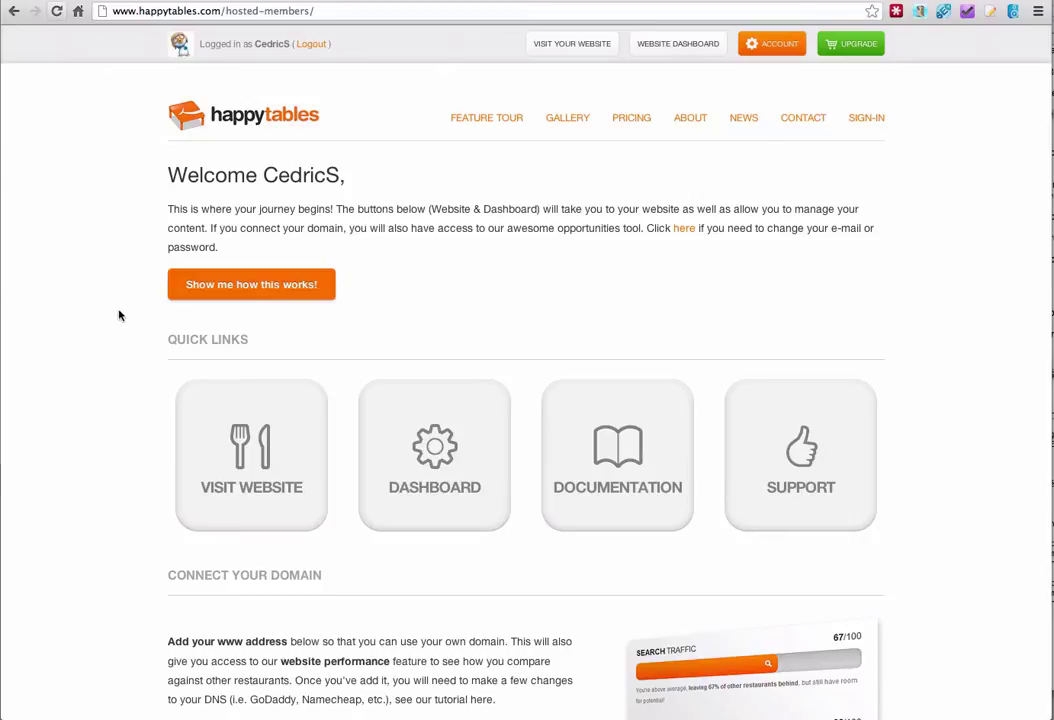
left_click(458, 485)
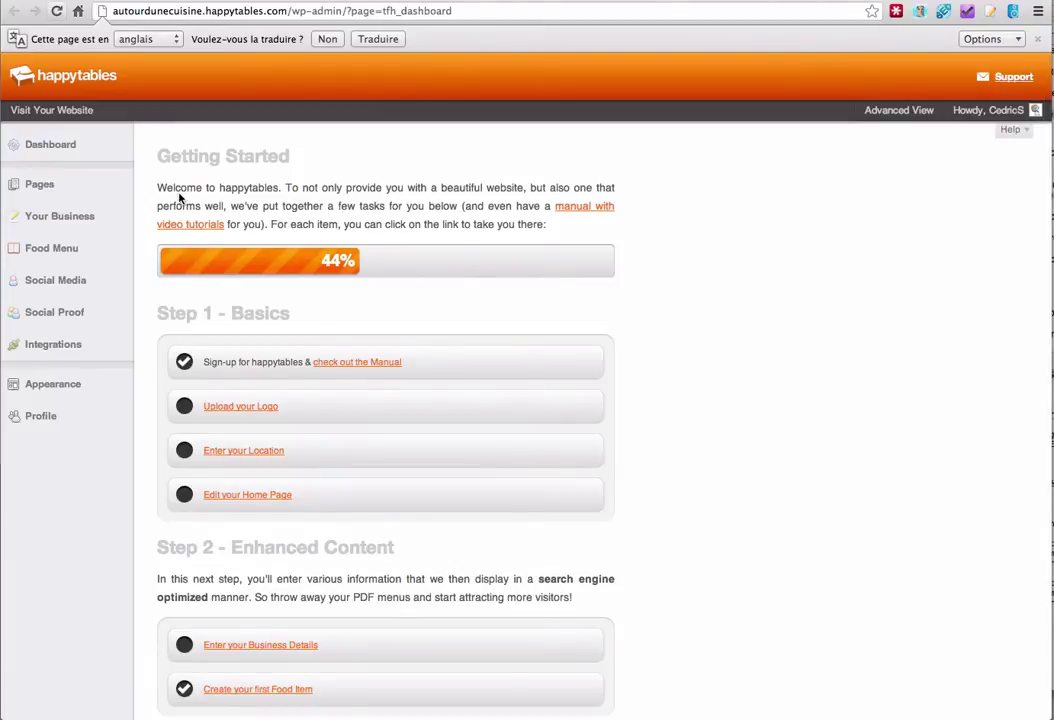
left_click(1037, 39)
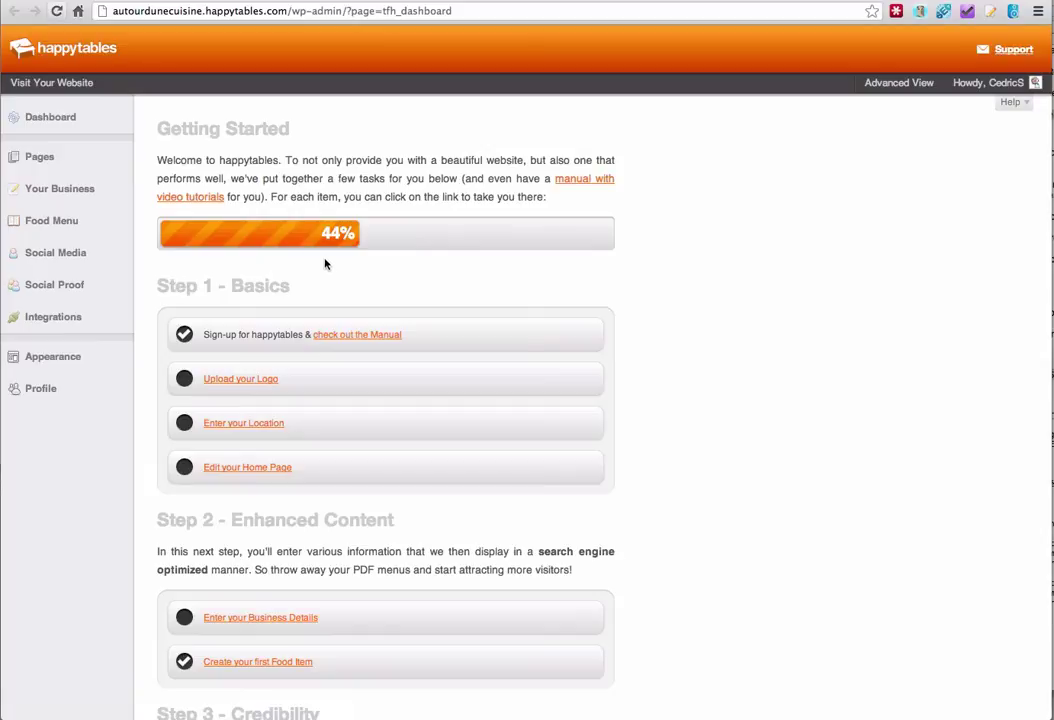
Visit the restaurant website, dismiss the translation offer, and look over its Welcome and Menu pages.
left_click(58, 80)
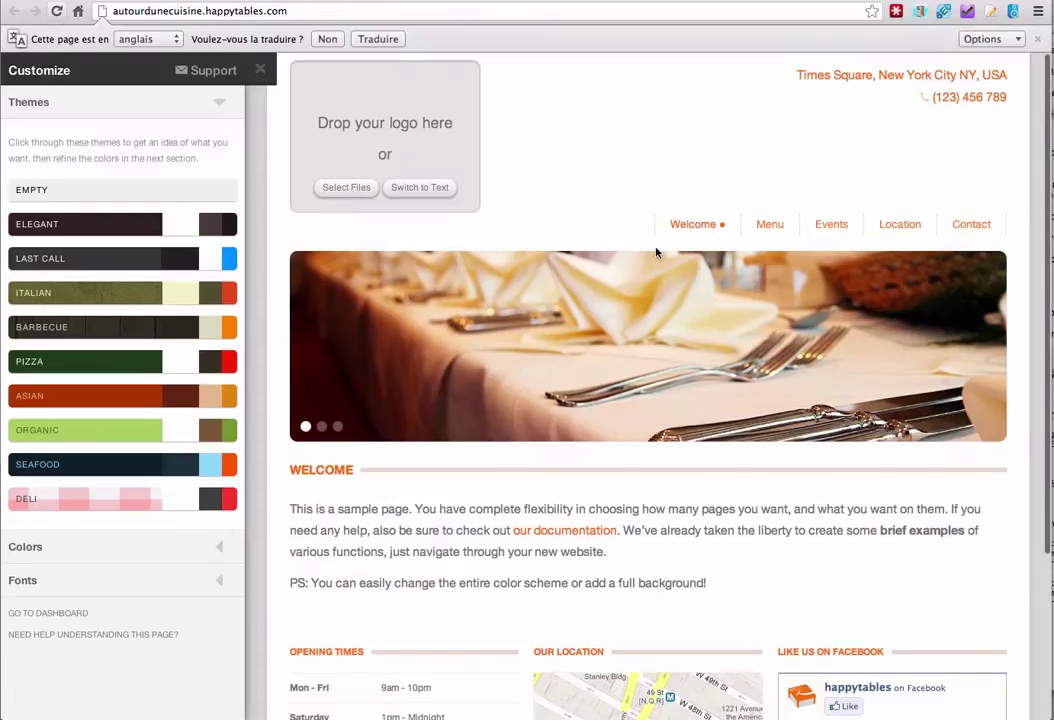
left_click(1037, 39)
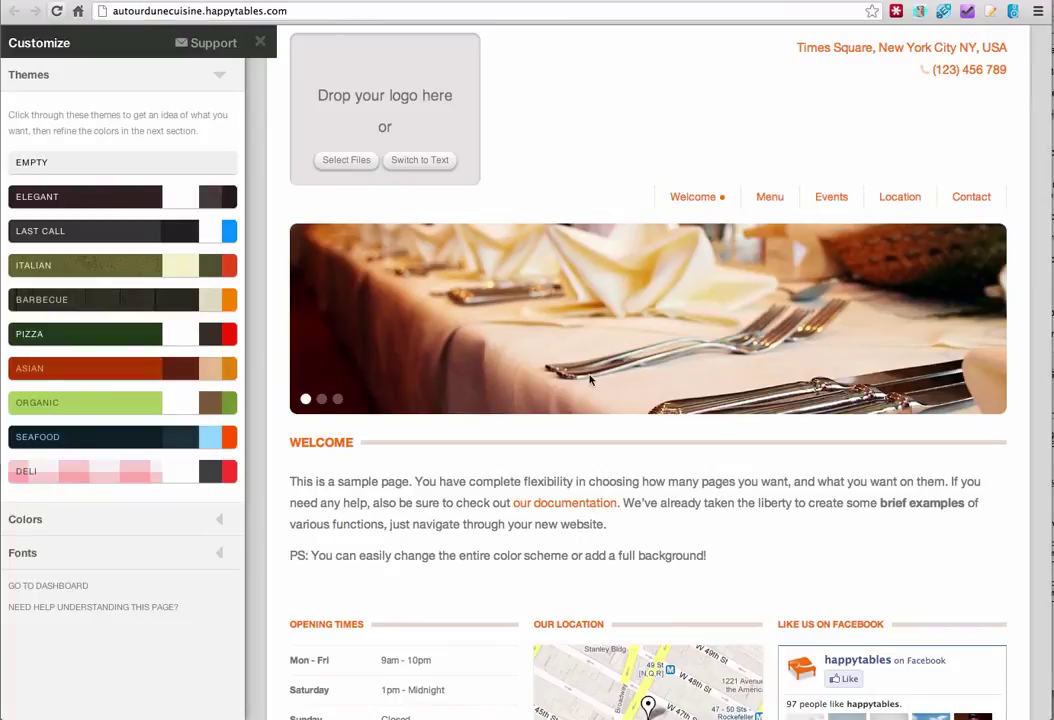
scroll(540, 486, "down", 4)
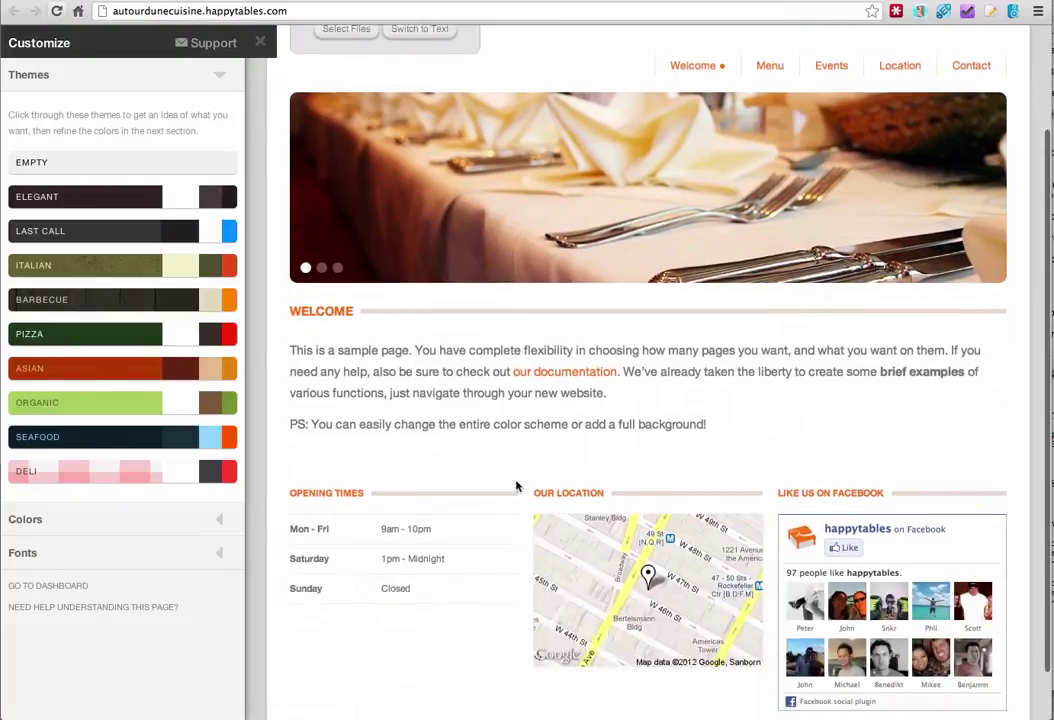
scroll(502, 485, "down", 1)
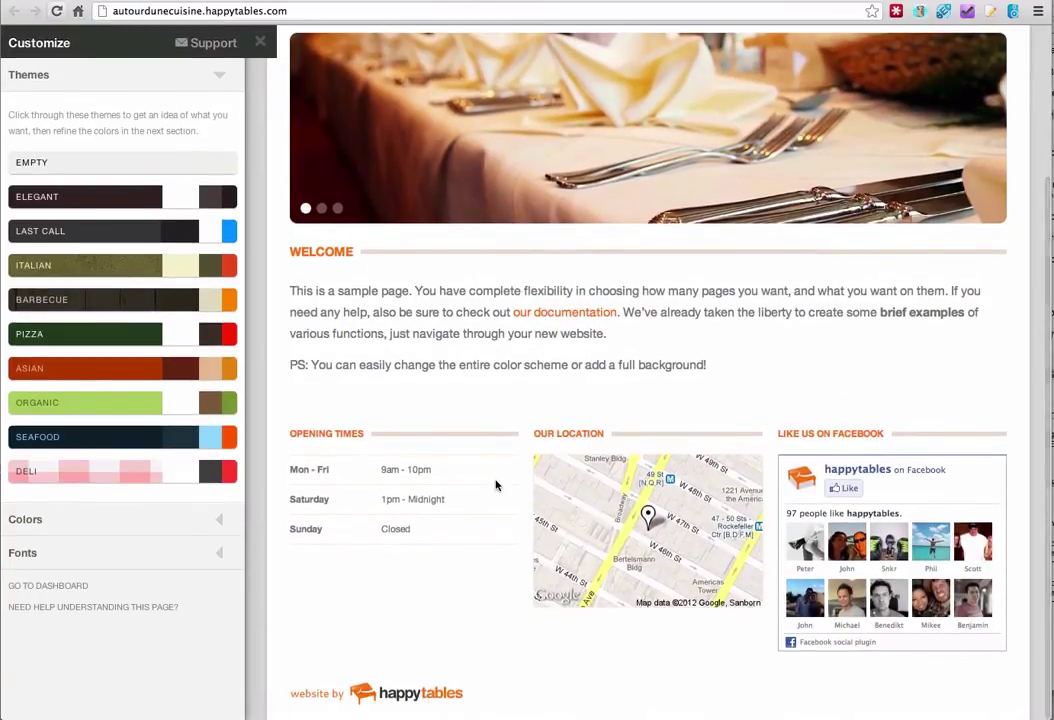
scroll(495, 485, "up", 4)
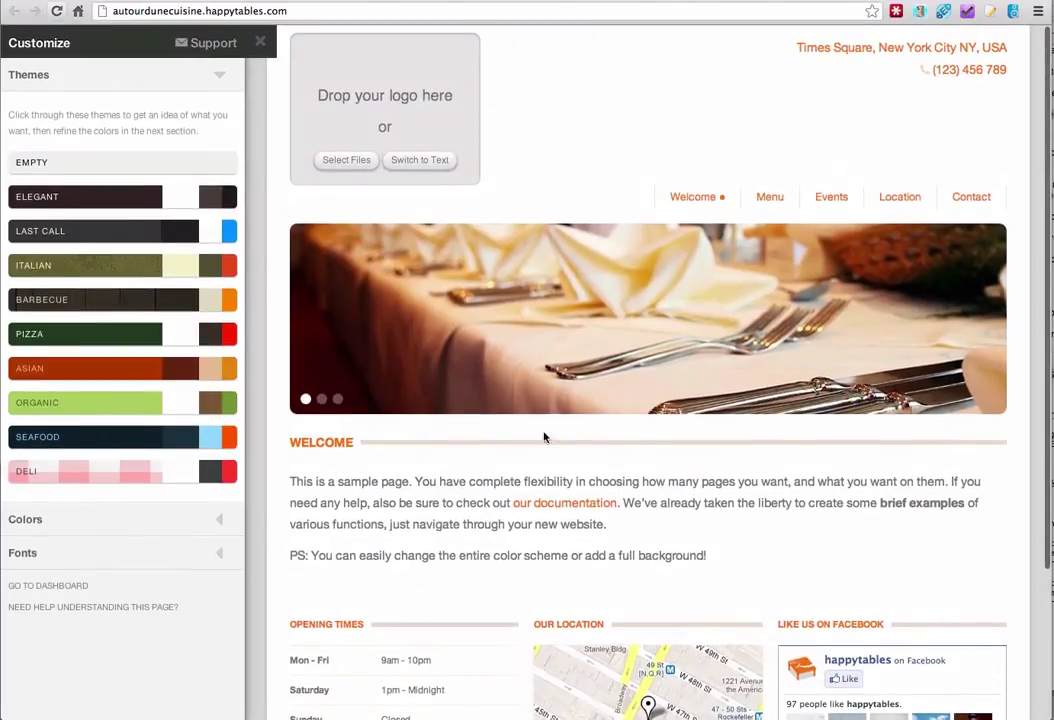
left_click(767, 198)
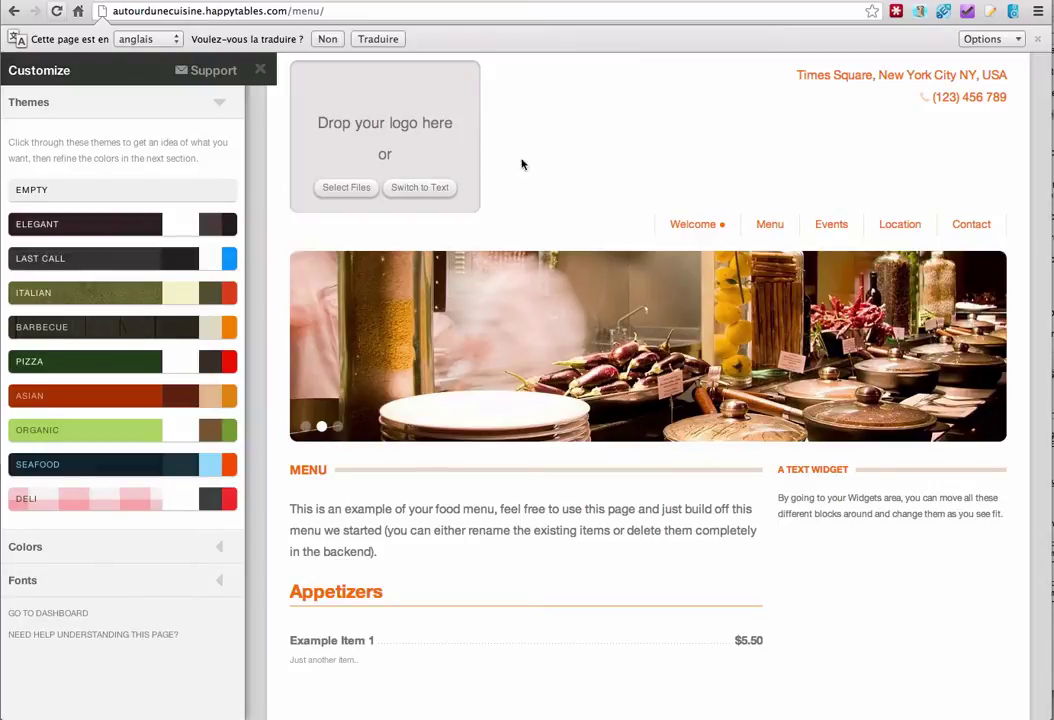
Return to the dashboard, review the Getting Started tasks, and look at the logo upload page.
left_click(237, 14)
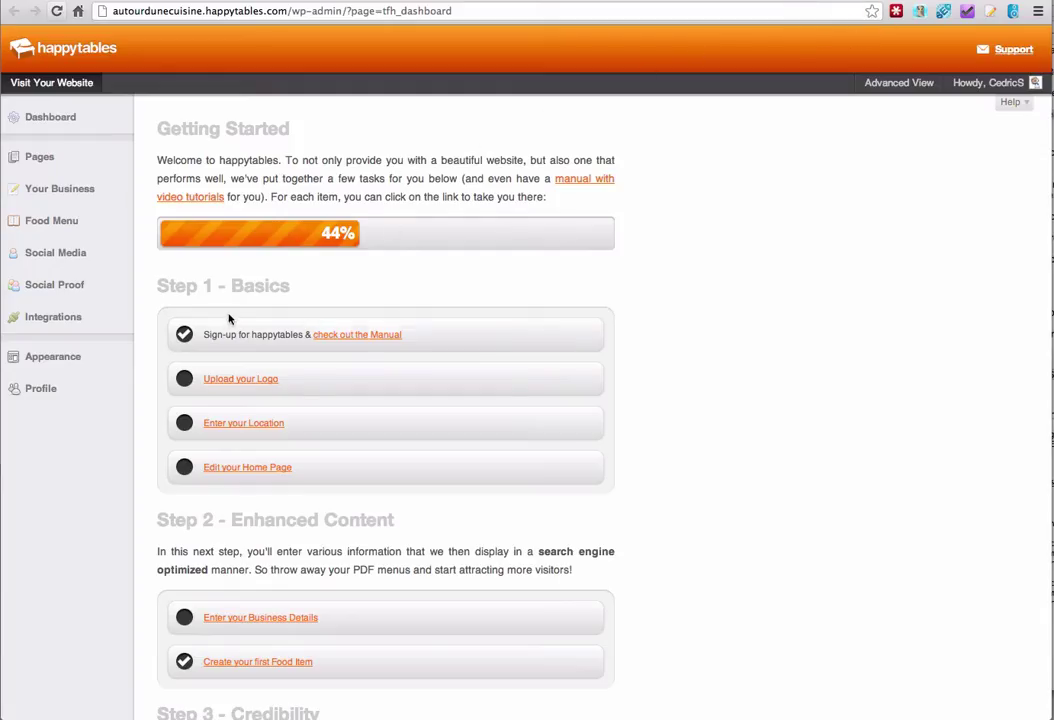
scroll(165, 320, "down", 2)
scroll(167, 314, "up", 3)
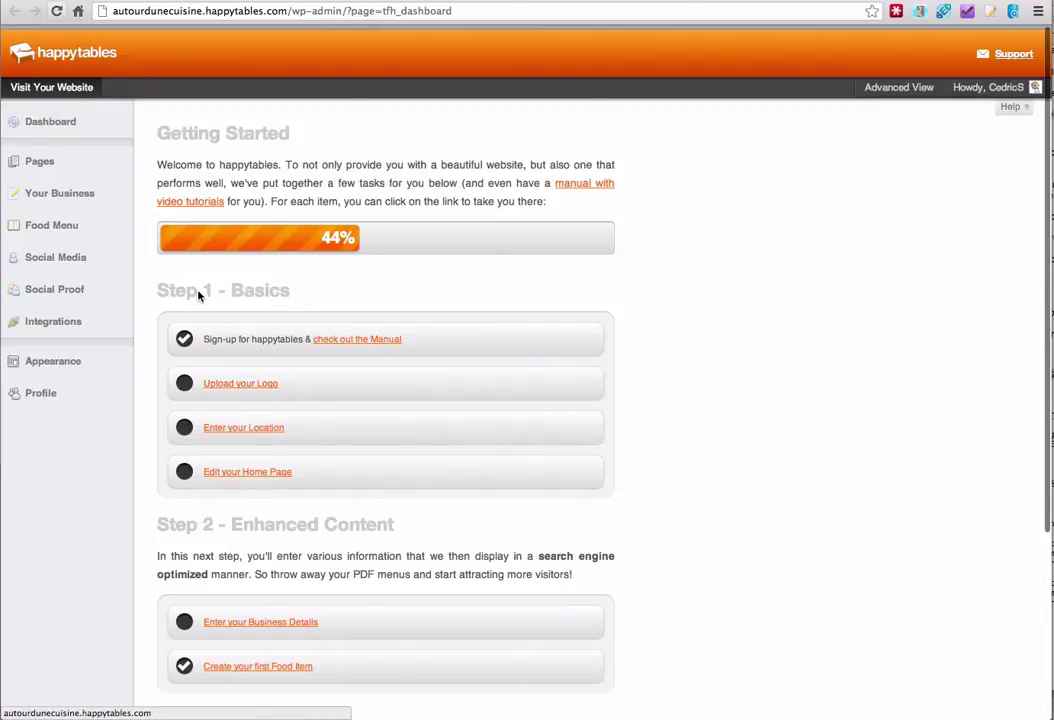
left_click(259, 385)
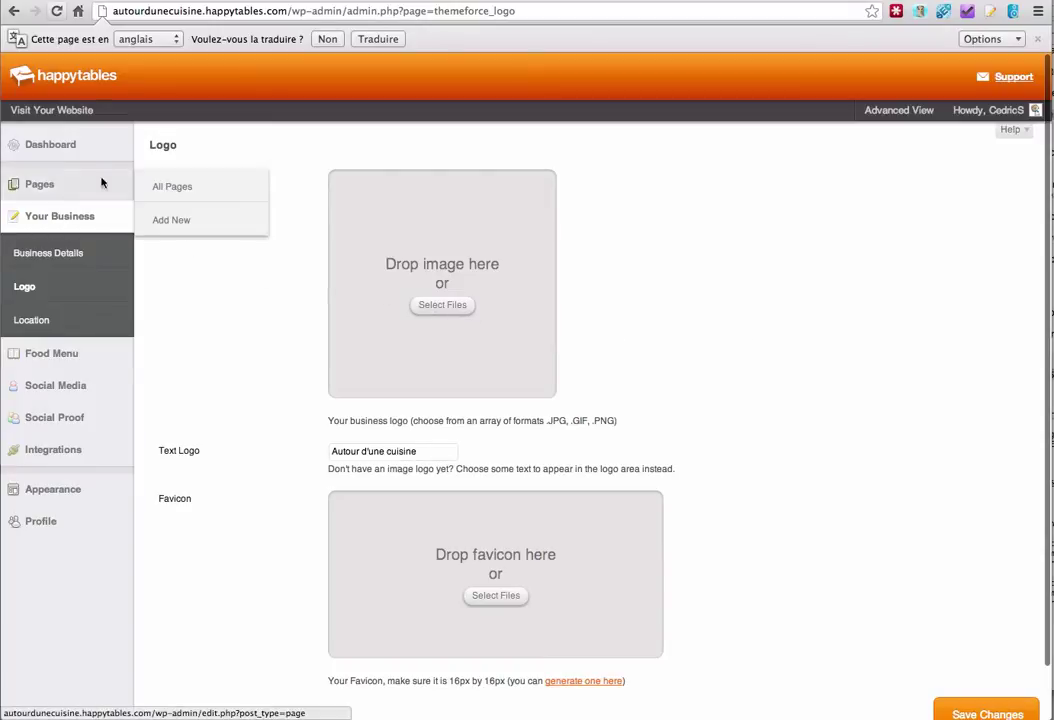
left_click(62, 147)
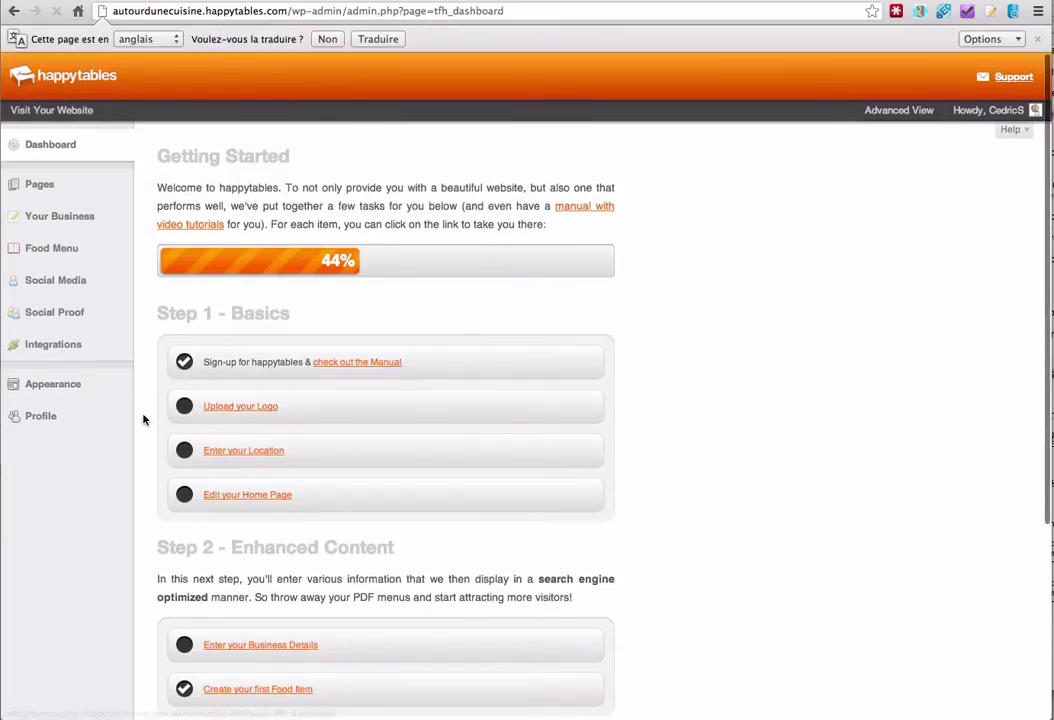
In the location details, enter the business street name and set the town to Paris and the country to France.
left_click(274, 450)
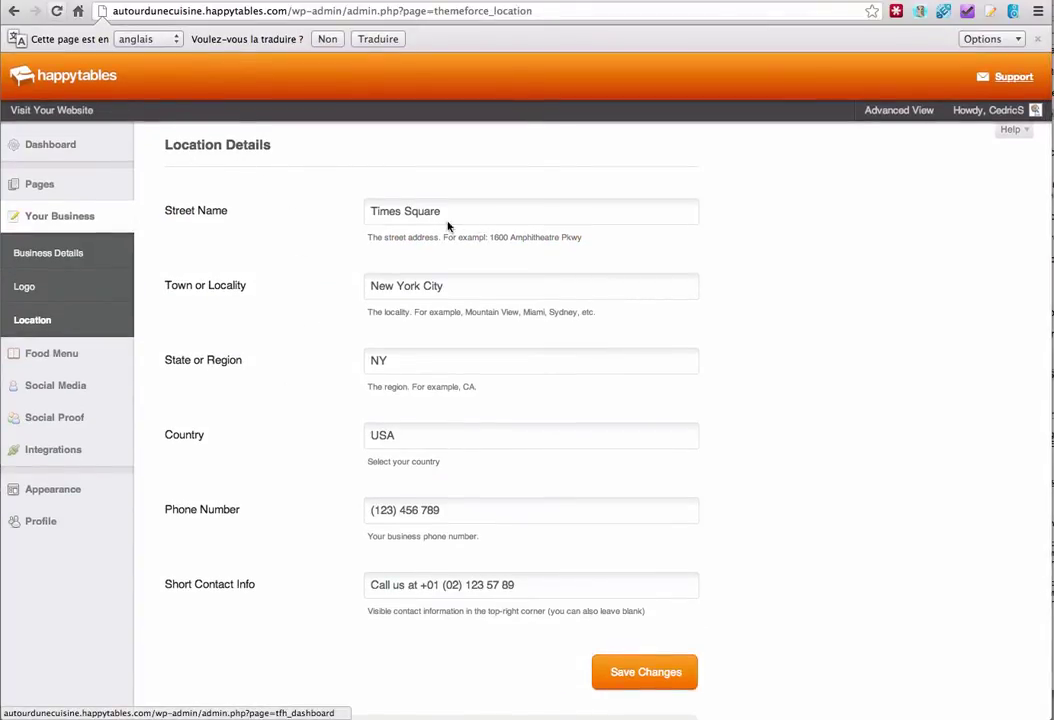
left_click_drag(370, 211, 433, 214)
type("Ru")
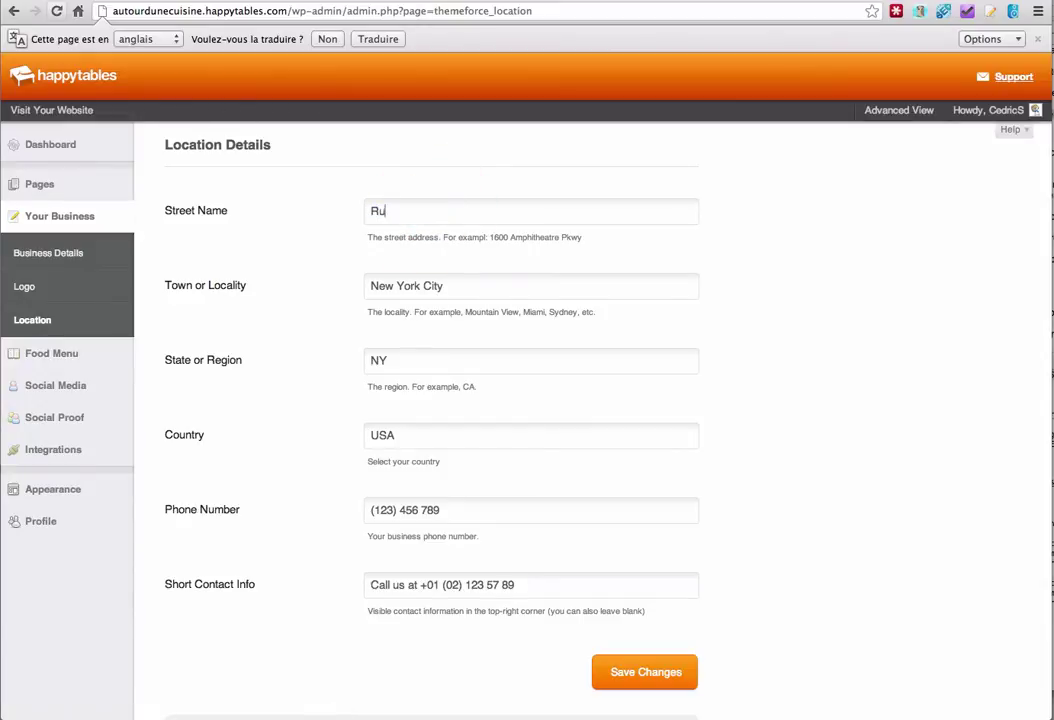
type("e dddddd")
triple_click(440, 295)
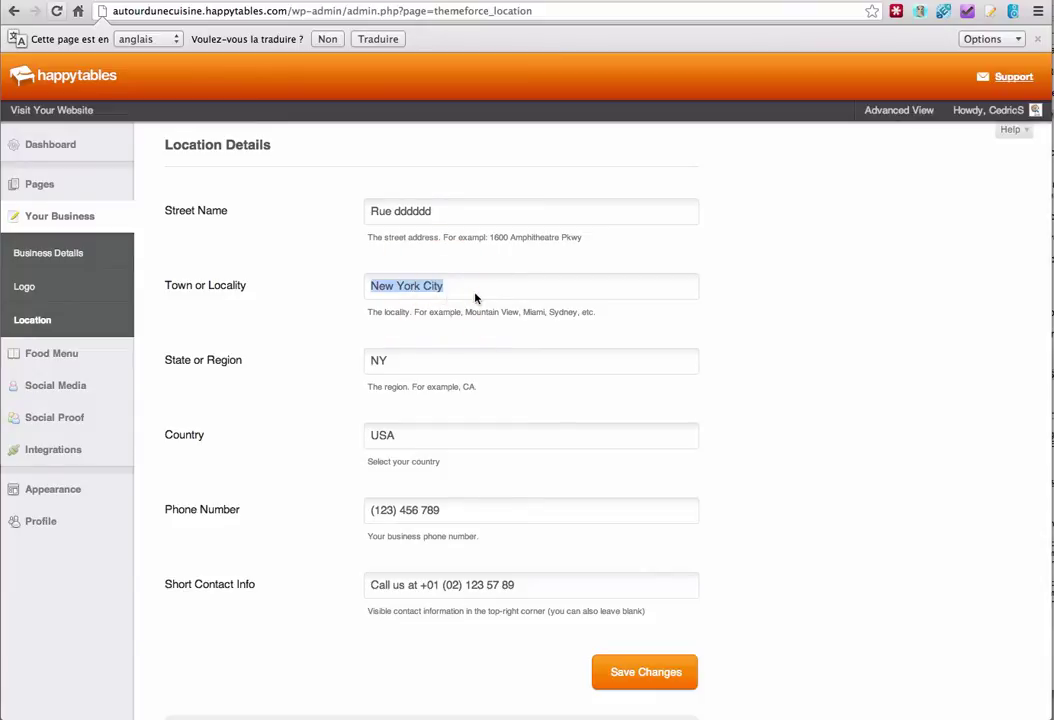
type("Paris")
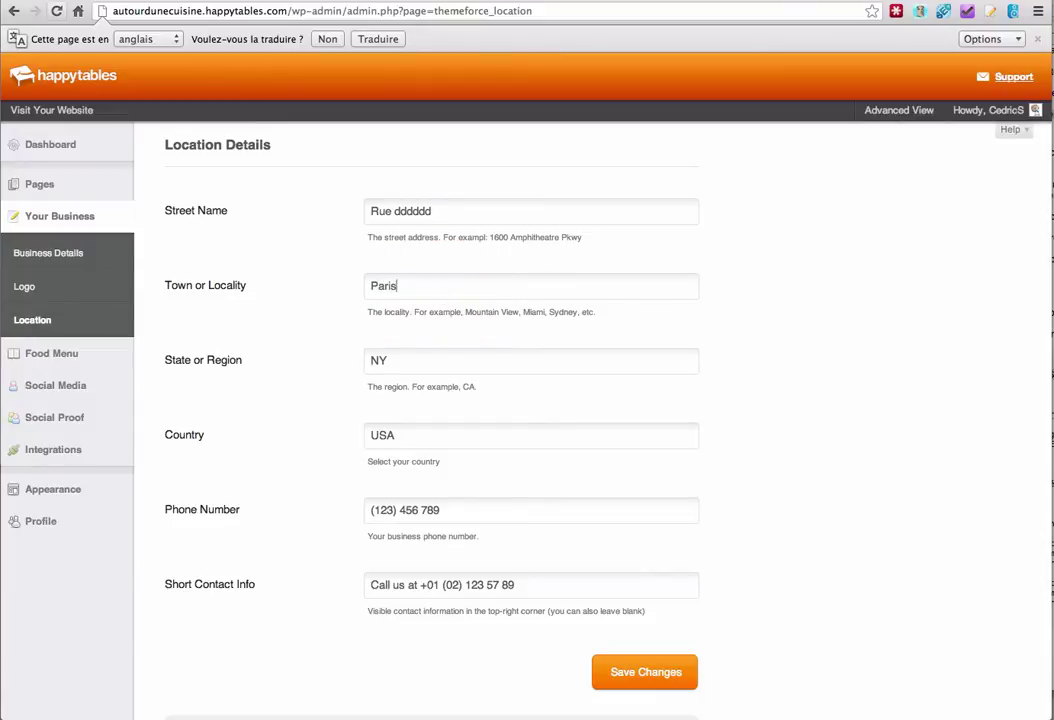
key("Tab")
key("Tab")
type("France")
Enter the business phone number and save the location details.
scroll(264, 444, "down", 2)
left_click_drag(442, 410, 372, 408)
type("0606060606")
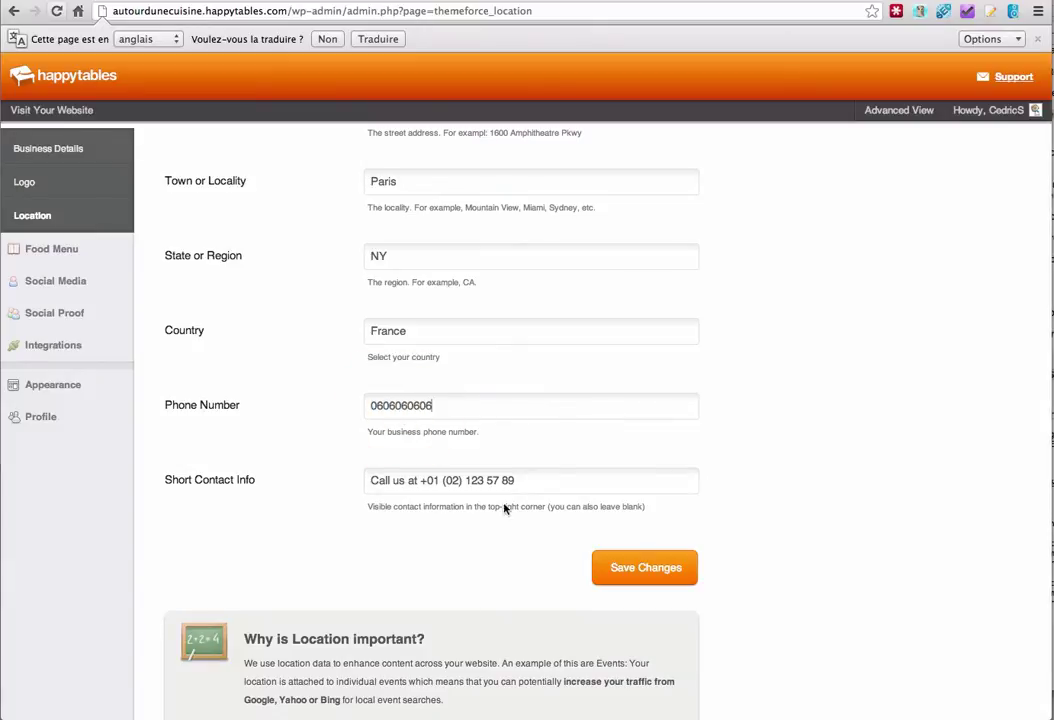
left_click(432, 482)
scroll(329, 381, "down", 1)
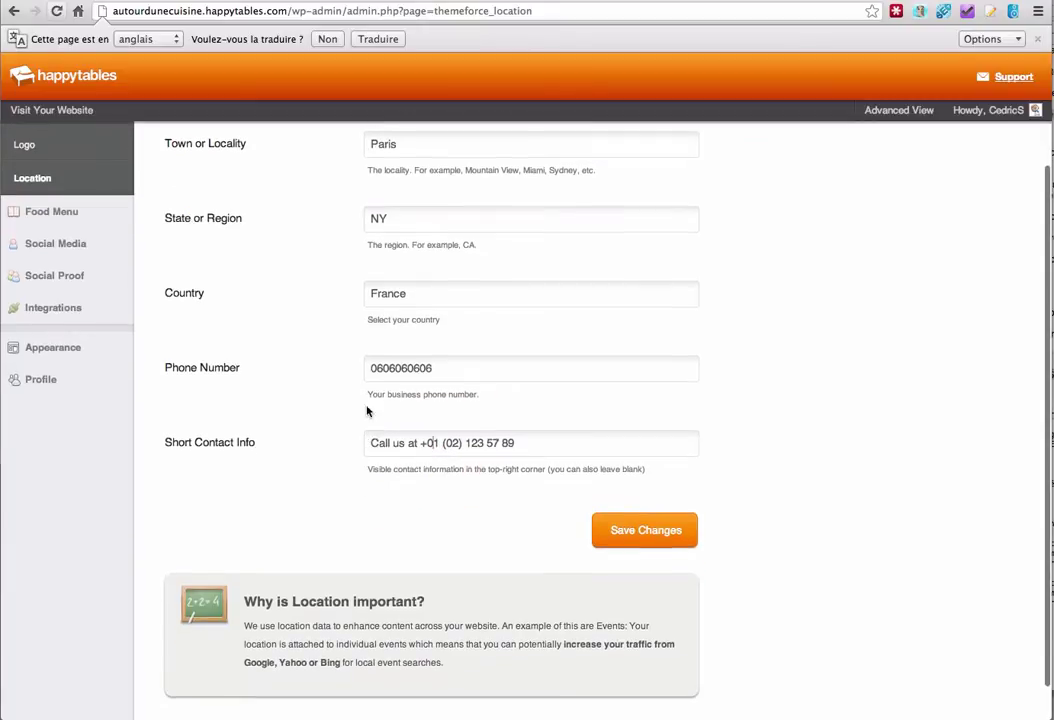
scroll(329, 388, "down", 1)
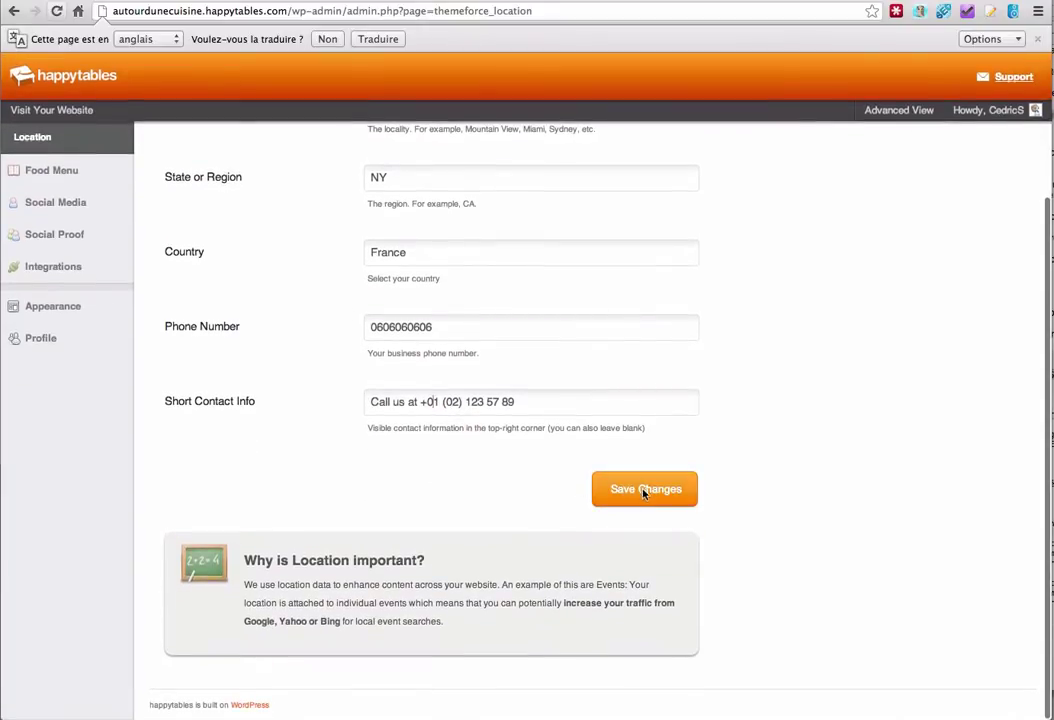
left_click(644, 490)
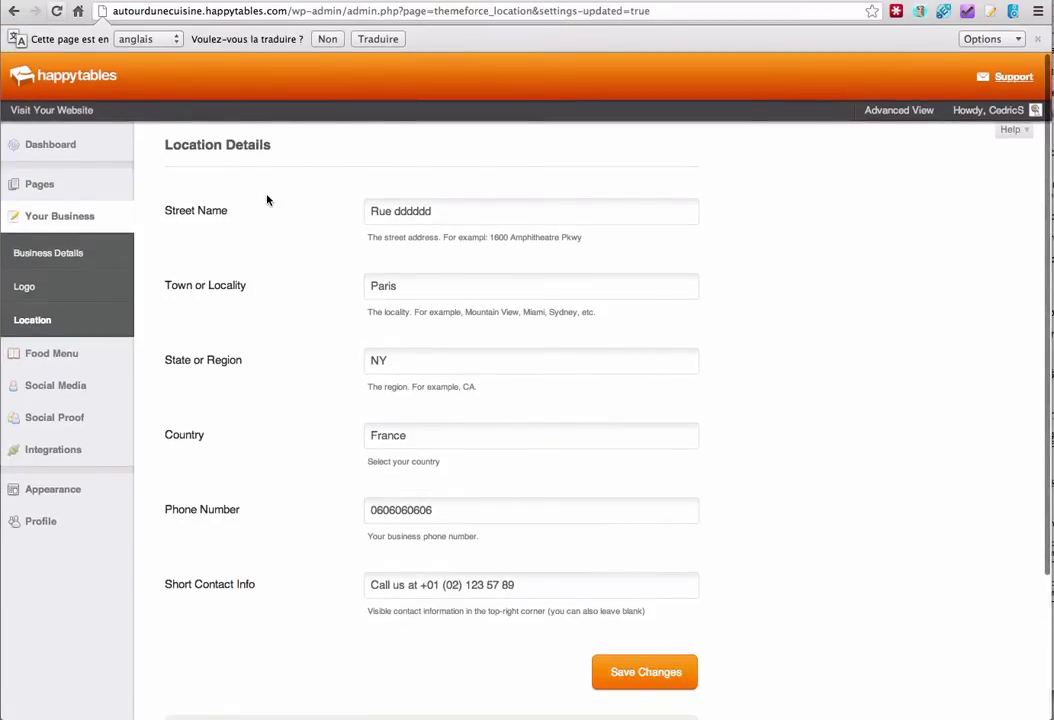
List all pages of the site and open the Menu page in the editor.
mouse_move(124, 192)
left_click(158, 186)
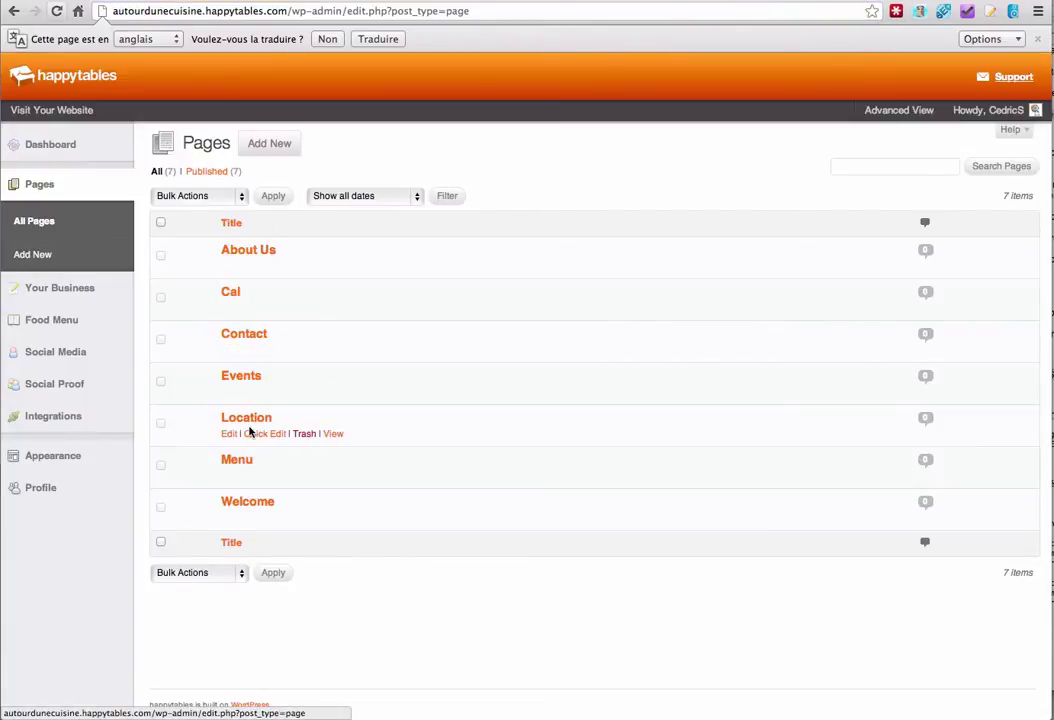
left_click(230, 476)
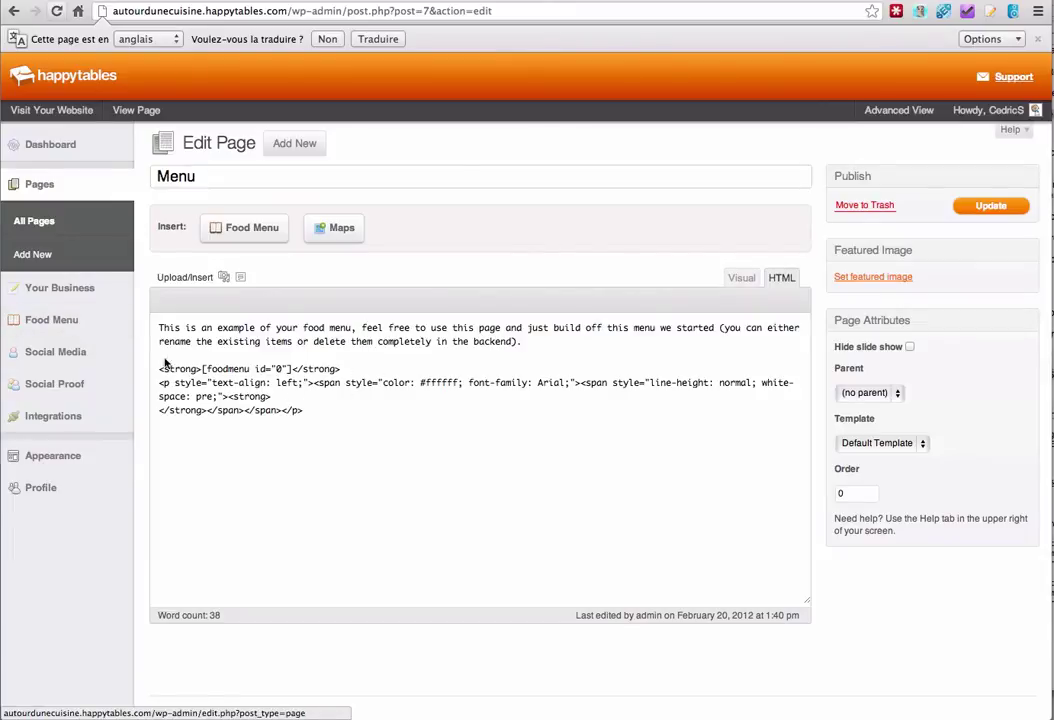
In the food menu settings, open the appetizer Example Item 1 for editing and rename it "Menu du jour".
left_click(59, 322)
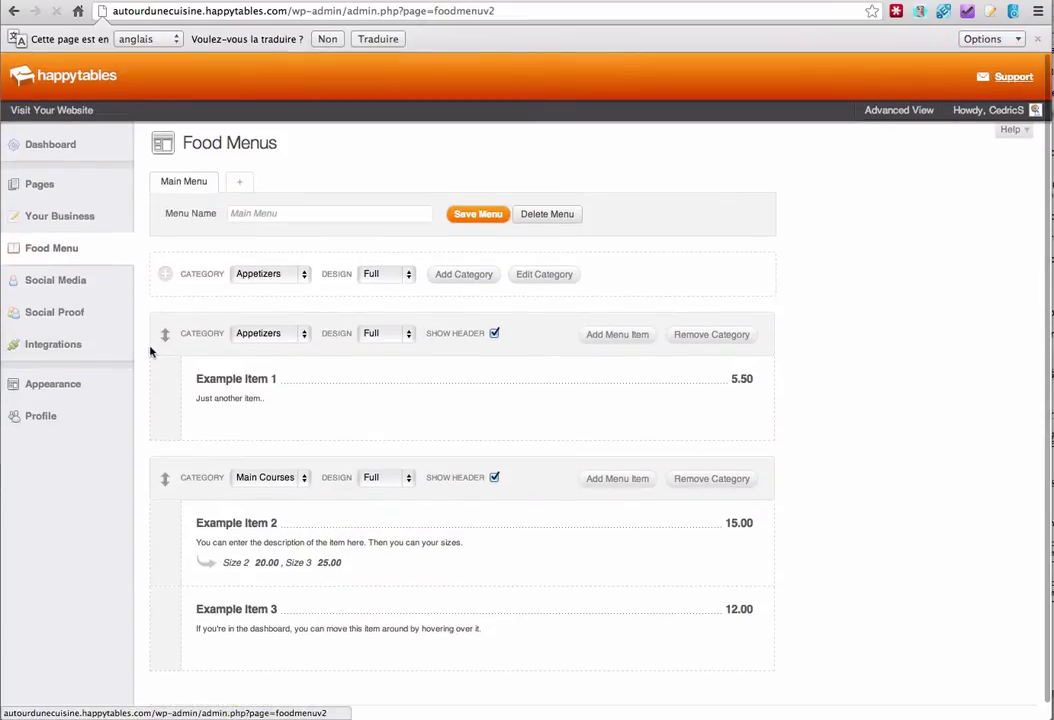
mouse_move(156, 350)
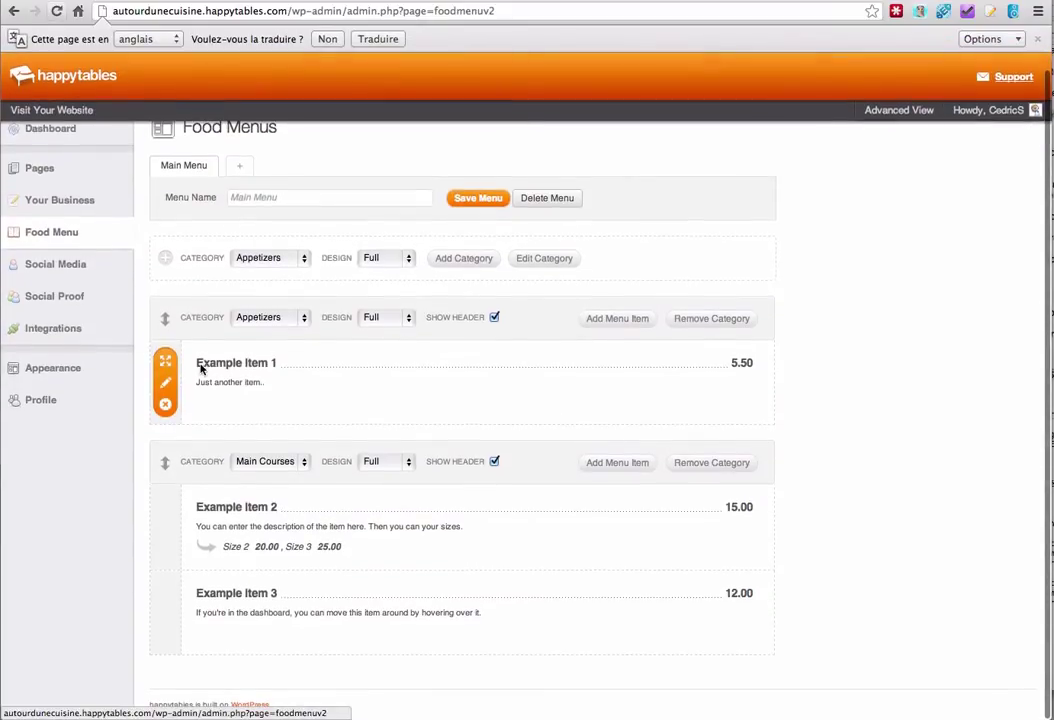
double_click(215, 360)
left_click(166, 382)
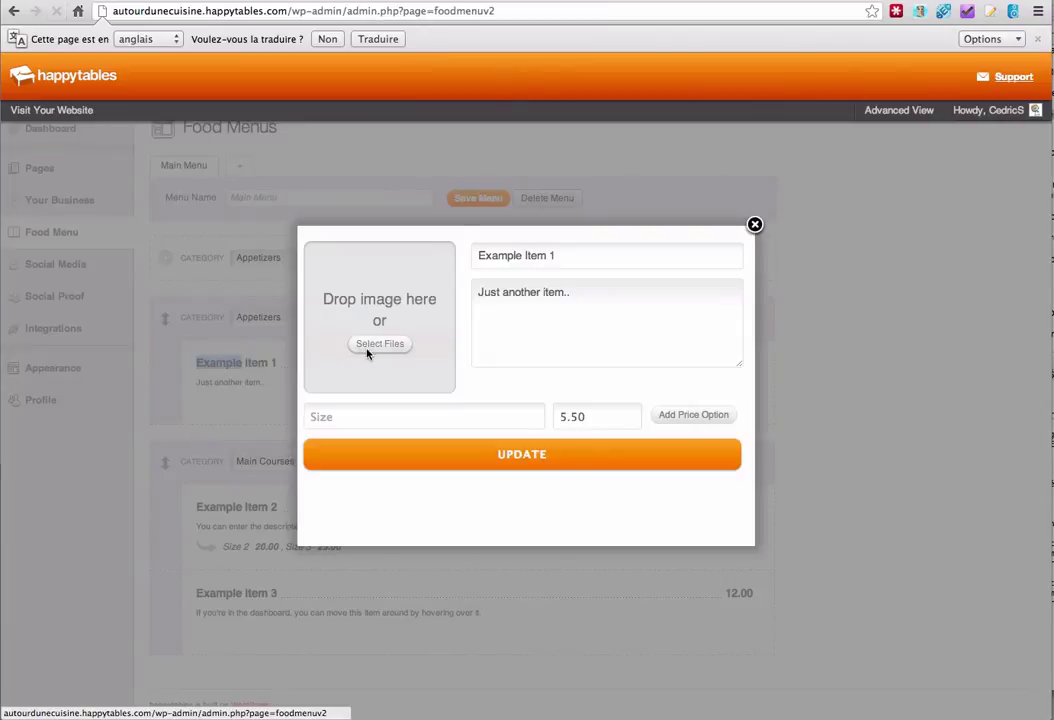
triple_click(505, 256)
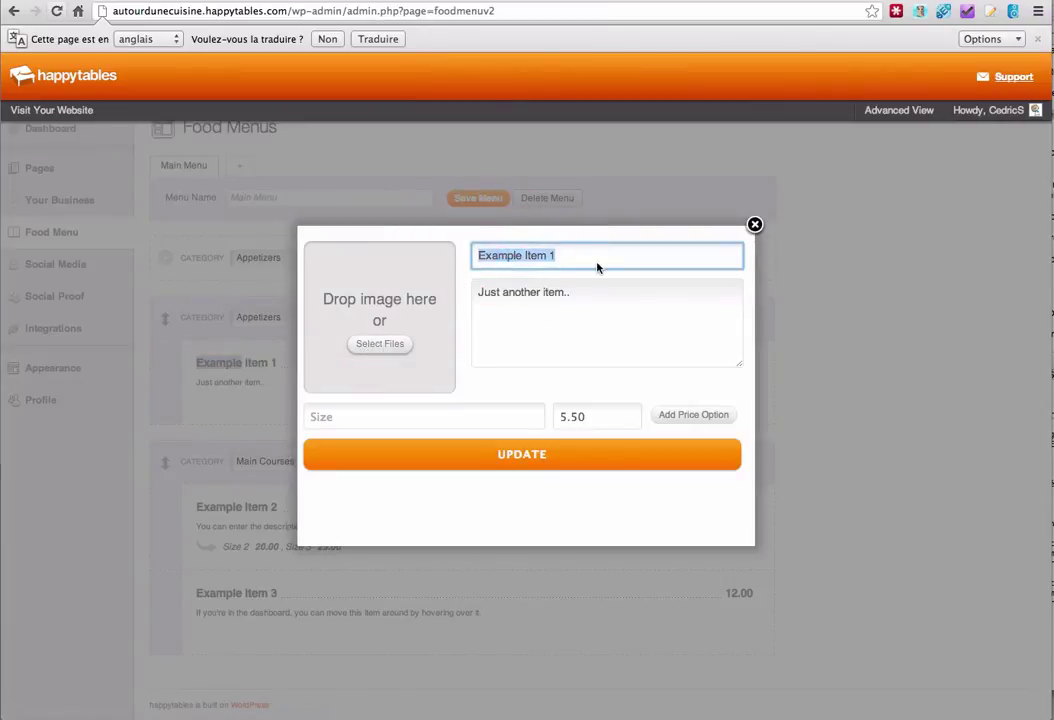
type("Menu du jour")
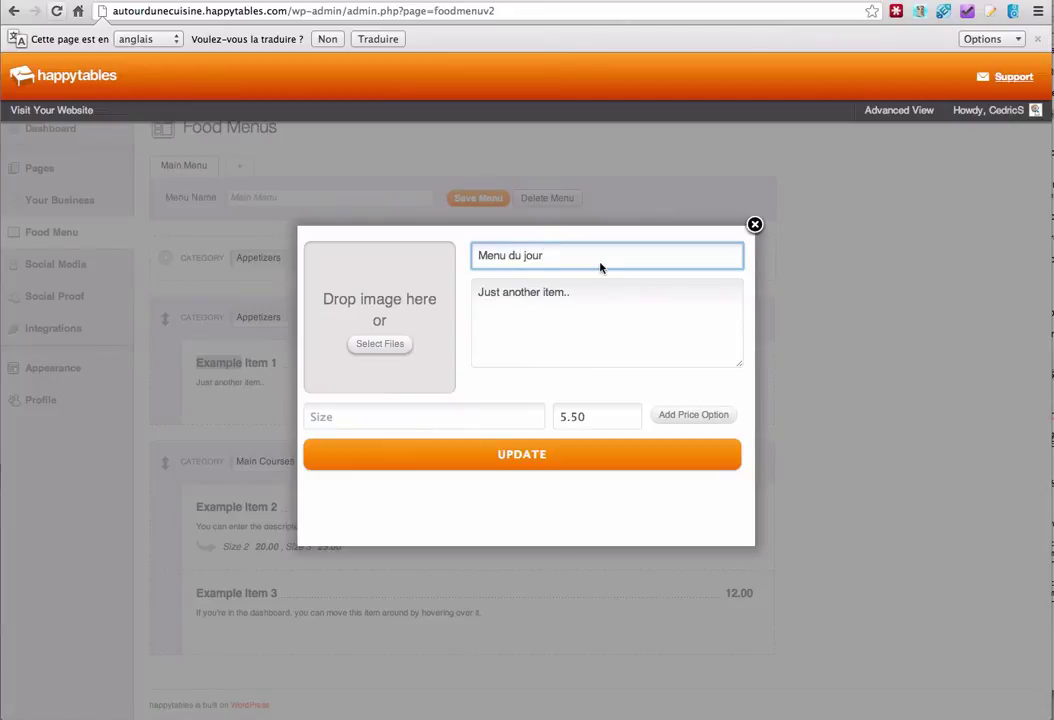
Replace the item's description with "Vififidfkfdfd", set its price to 10, and update the item.
triple_click(548, 290)
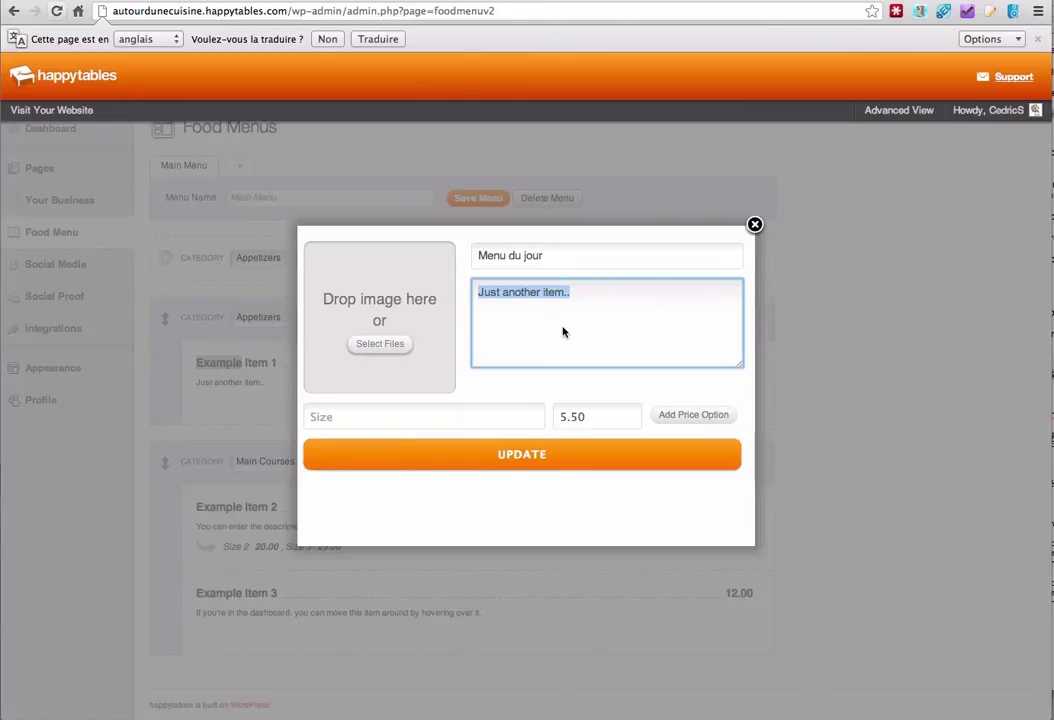
type("Vififidfkfdfd")
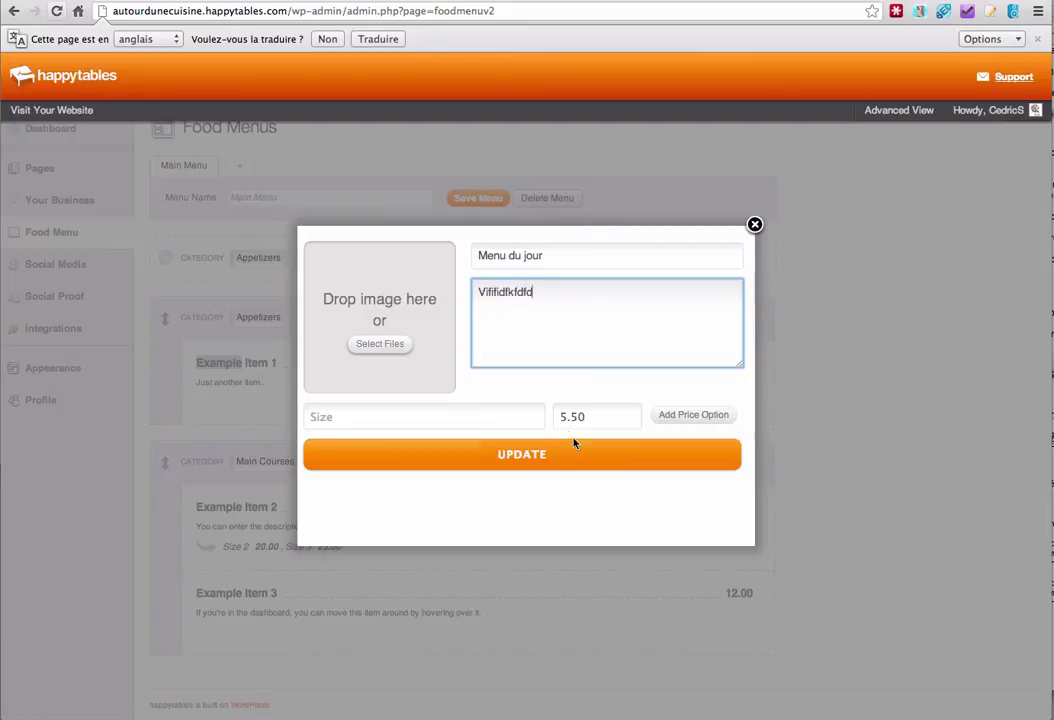
double_click(576, 418)
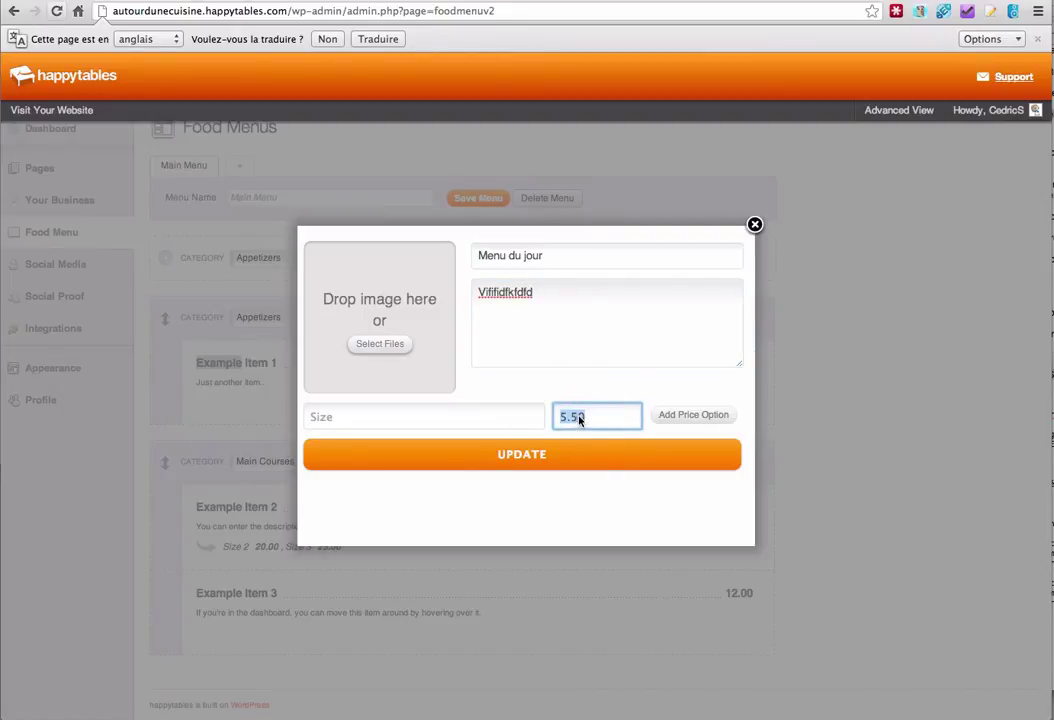
type("10")
left_click(549, 458)
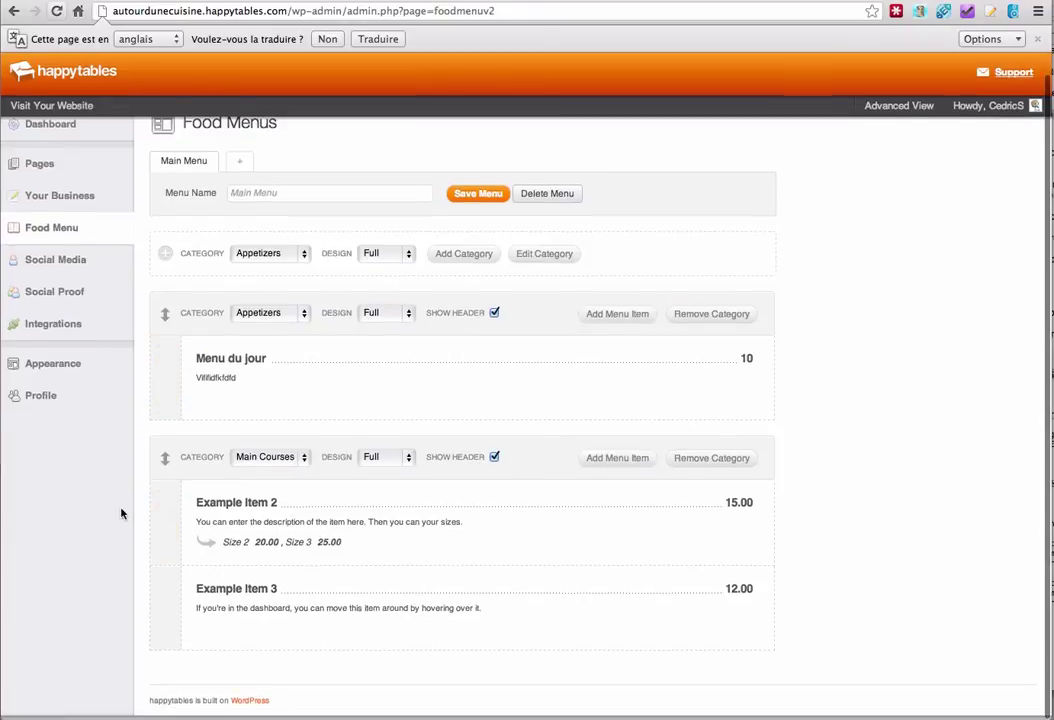
Open the Social Media overview and read through its Facebook and Twitter sections.
scroll(121, 512, "down", 1)
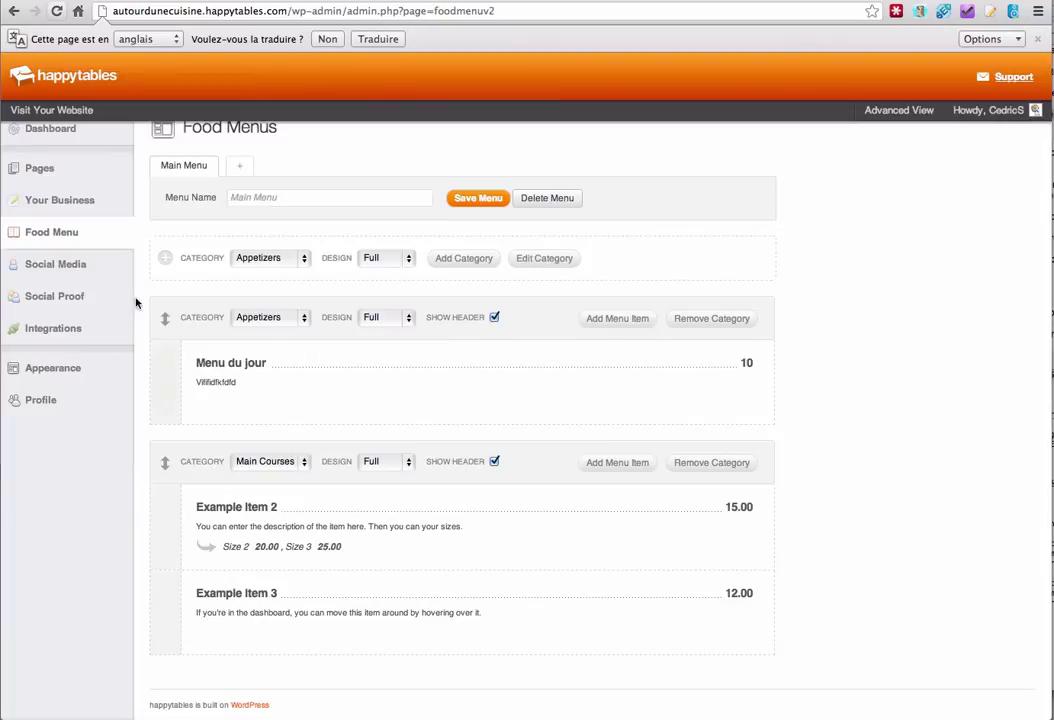
left_click(84, 268)
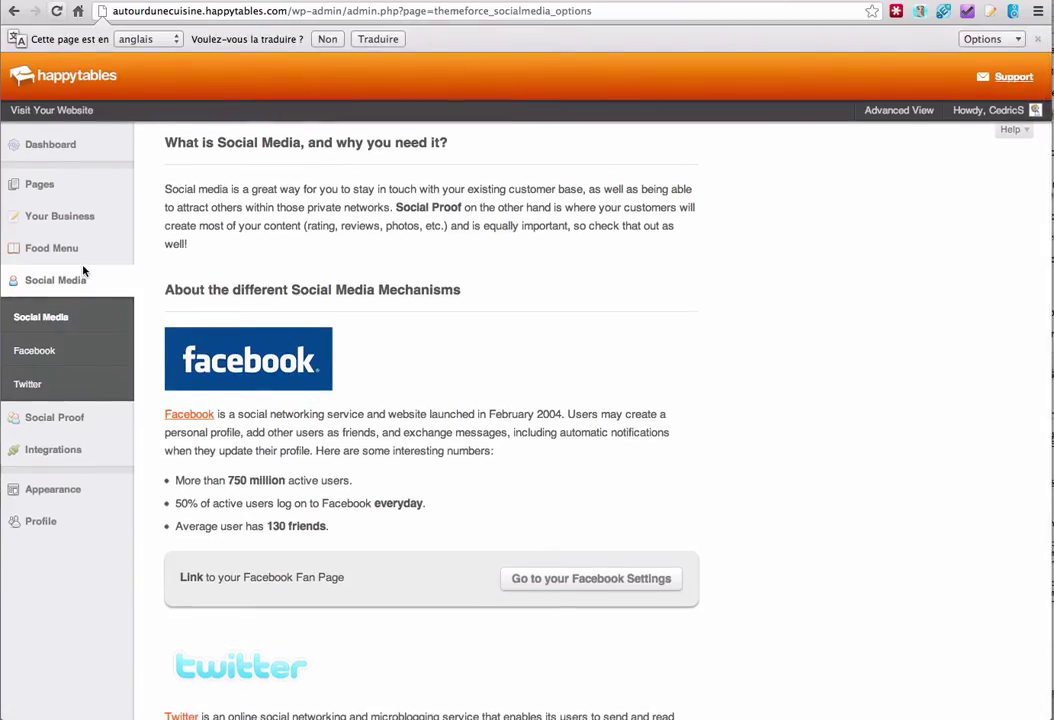
scroll(426, 445, "down", 3)
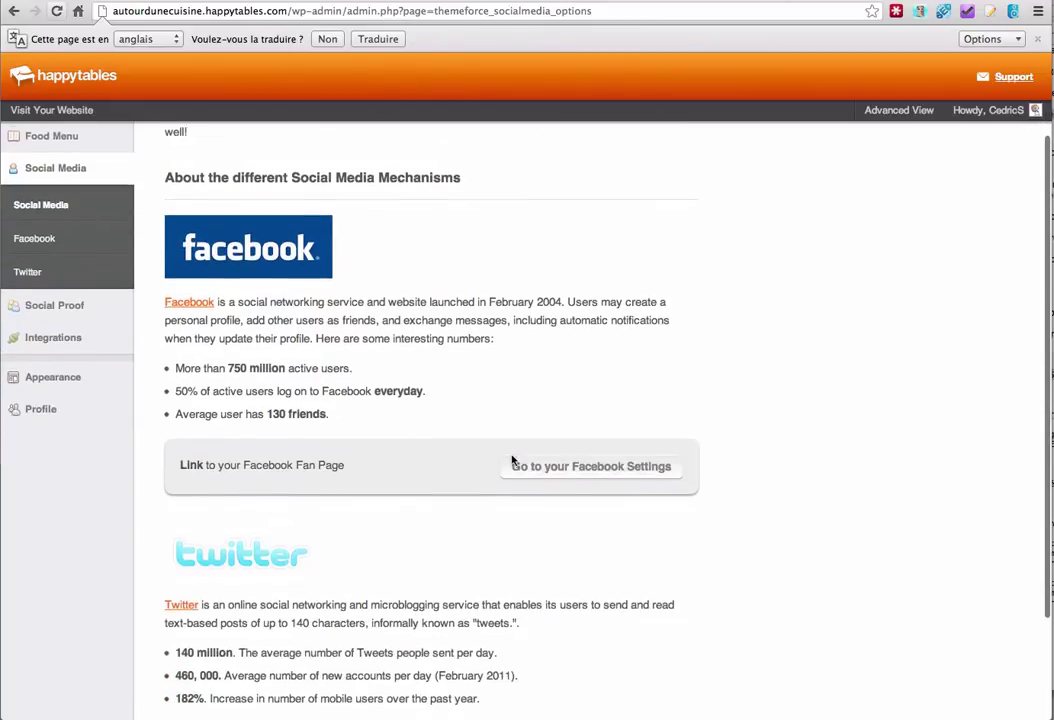
scroll(466, 460, "down", 1)
scroll(466, 460, "down", 2)
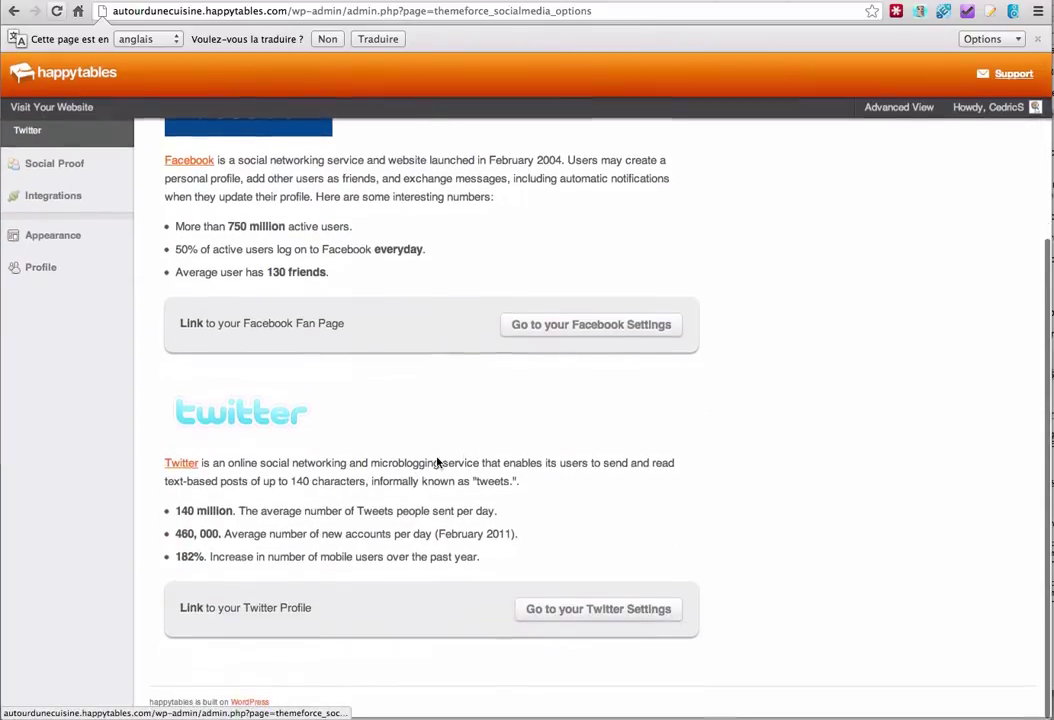
scroll(300, 420, "up", 3)
Review the Yelp and Foursquare sections of the Social Proof overview, and open the Integrations page.
left_click(92, 328)
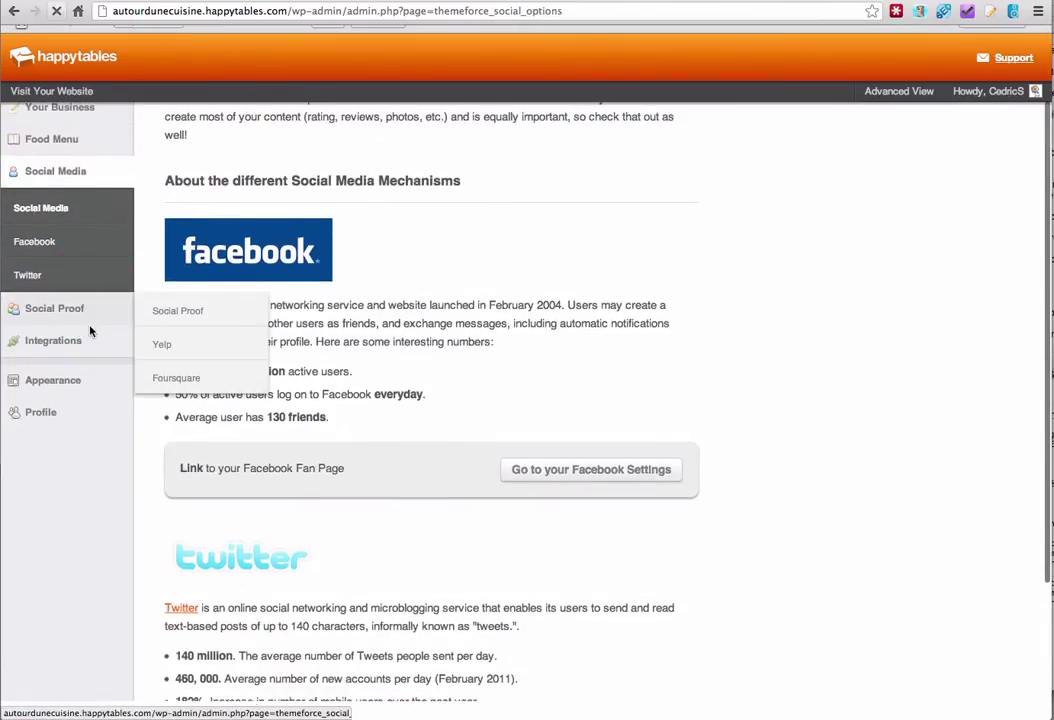
scroll(258, 387, "down", 7)
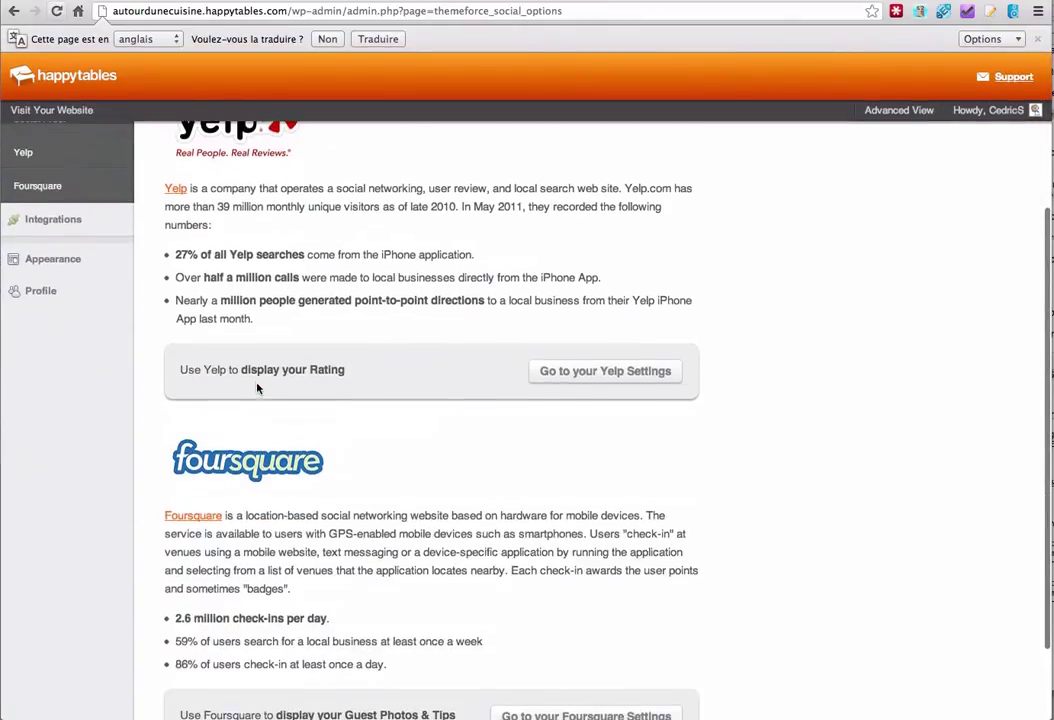
scroll(209, 378, "up", 2)
scroll(209, 378, "up", 4)
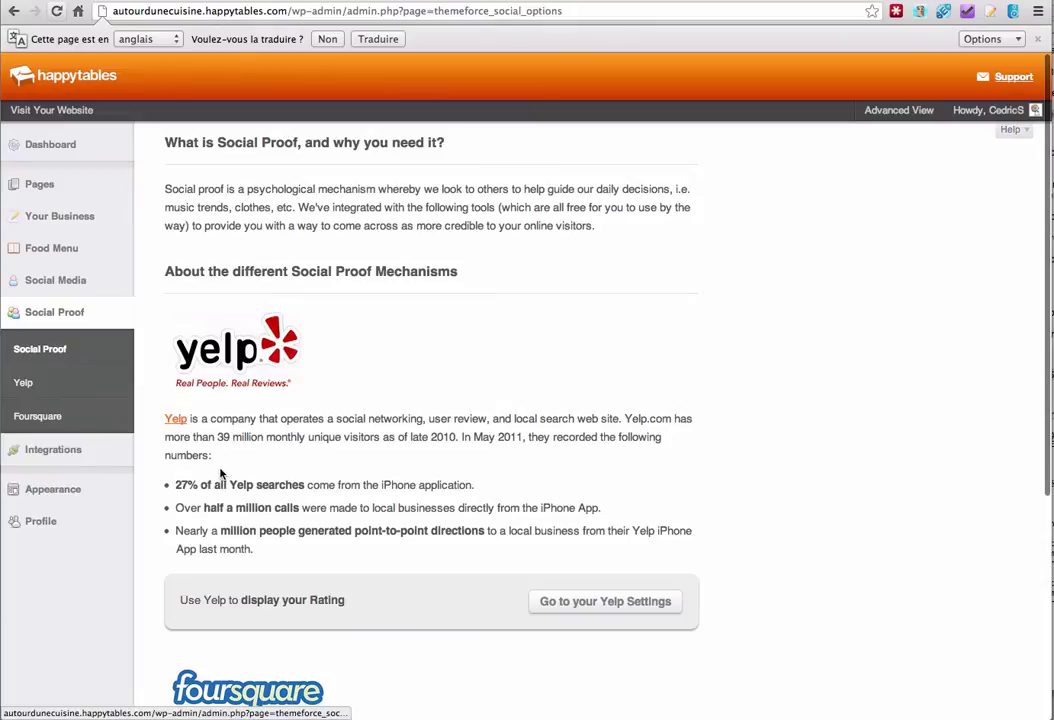
left_click(83, 455)
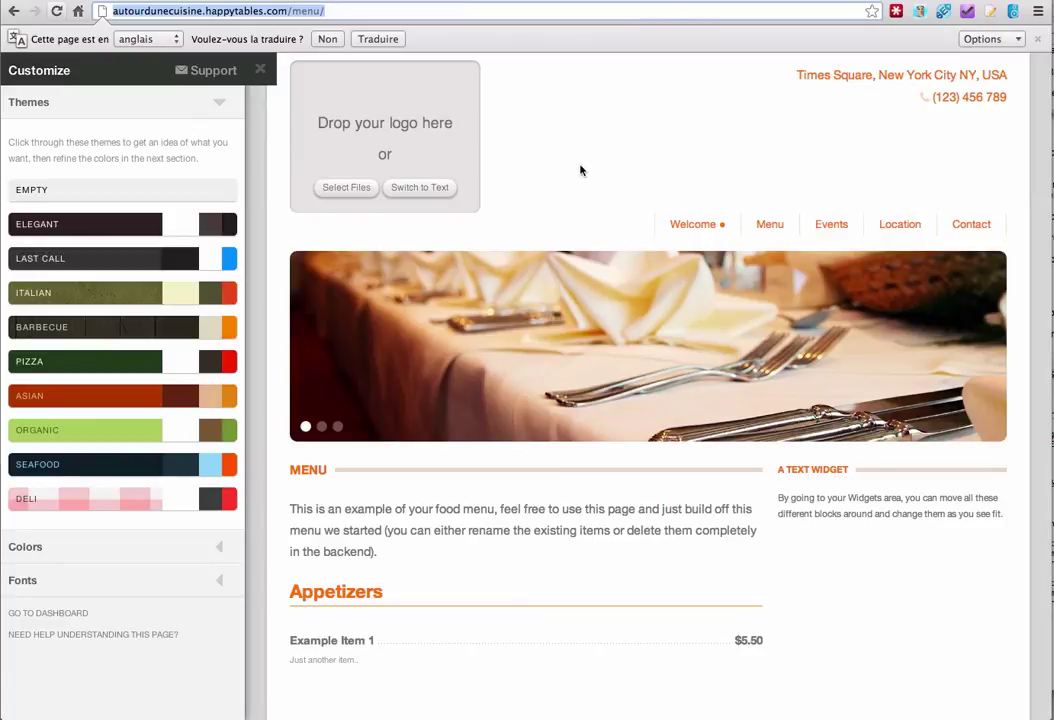
Reload the website's public Menu page and check the updated menu item, address, phone number and footer blocks.
left_click(56, 11)
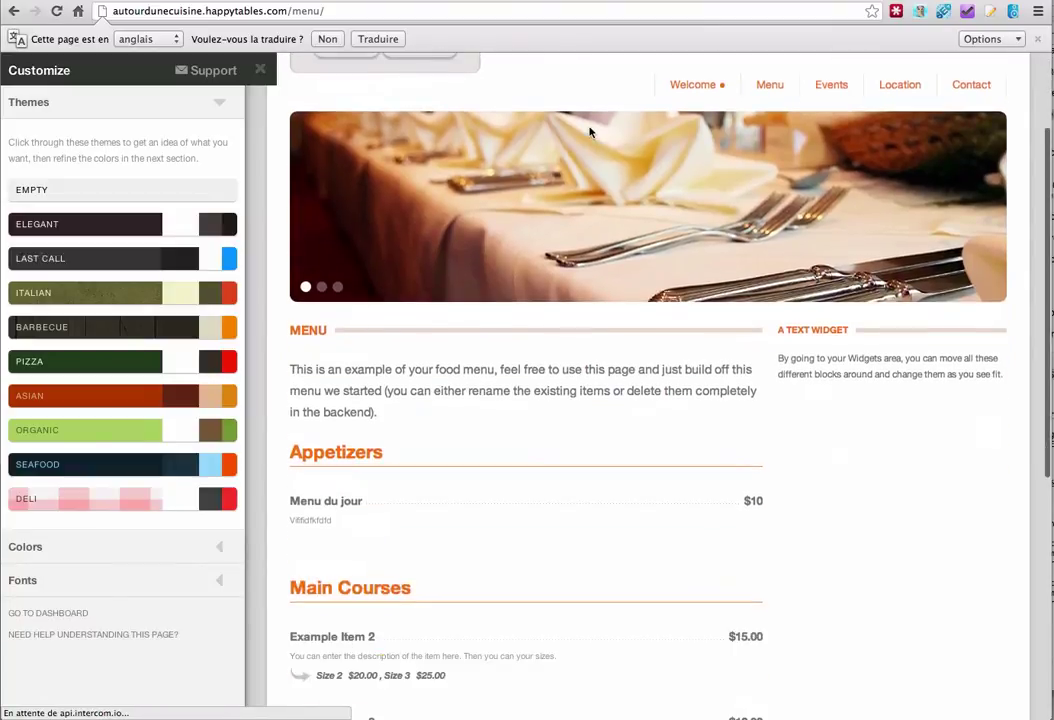
scroll(590, 132, "down", 5)
scroll(400, 220, "up", 2)
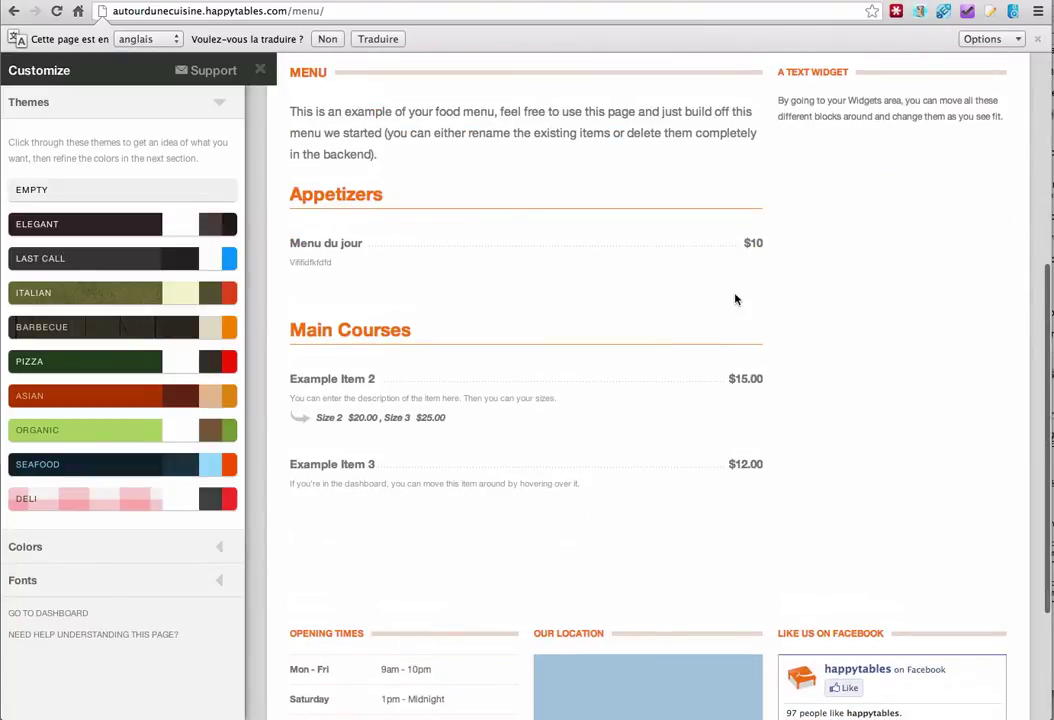
scroll(680, 301, "down", 3)
scroll(710, 280, "up", 1)
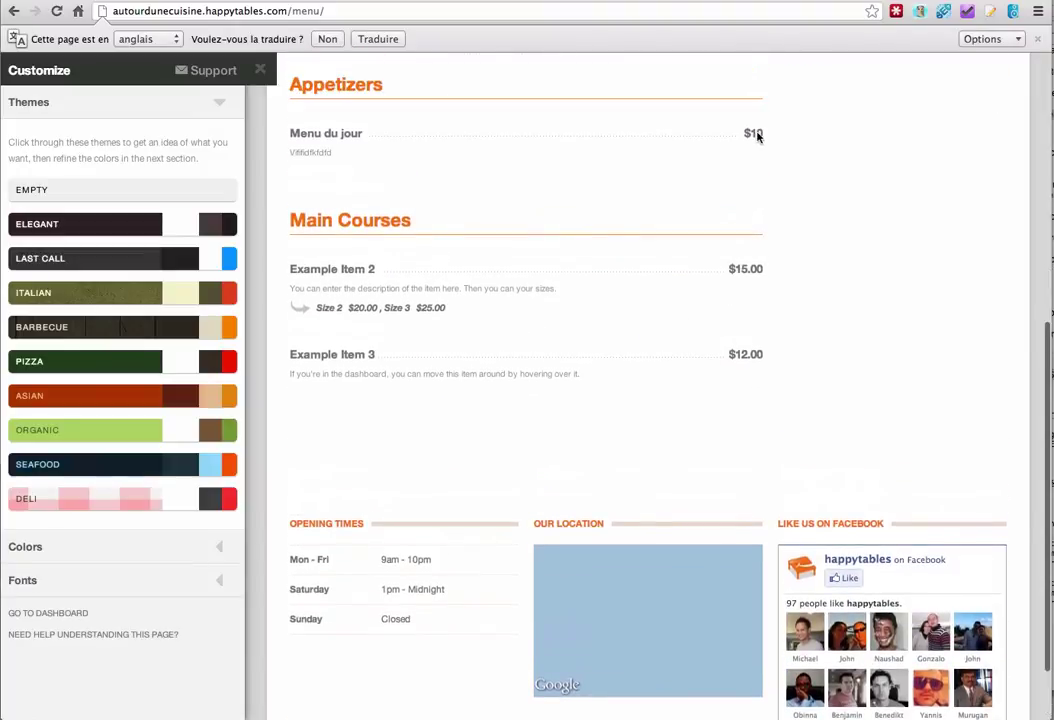
scroll(650, 205, "down", 1)
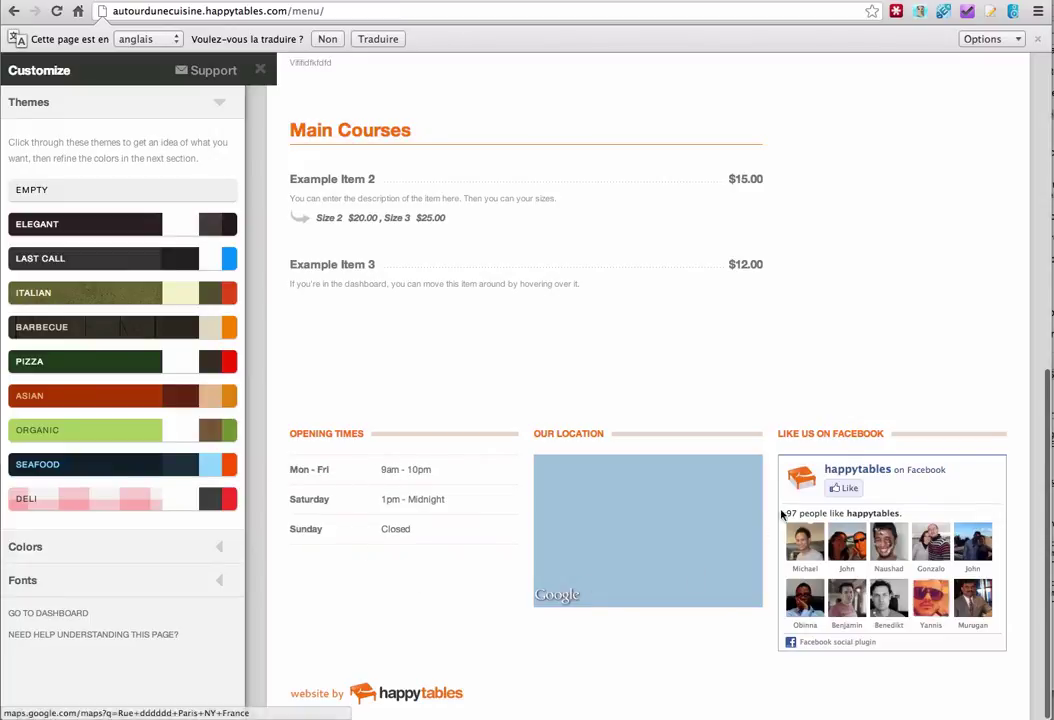
scroll(878, 405, "up", 10)
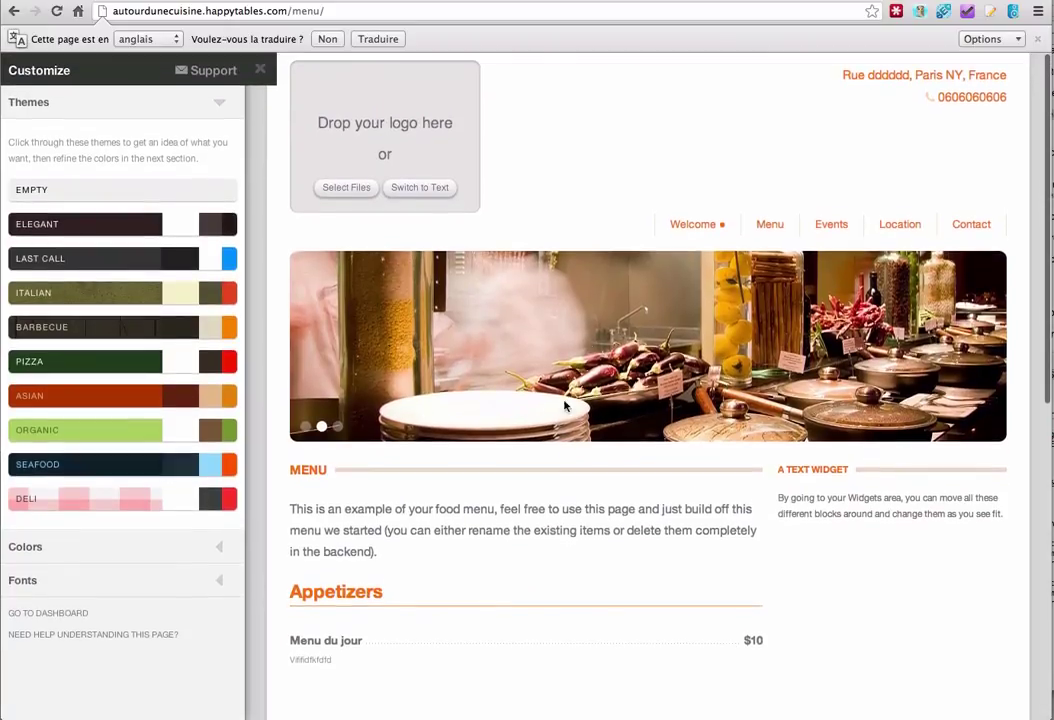
scroll(688, 519, "down", 5)
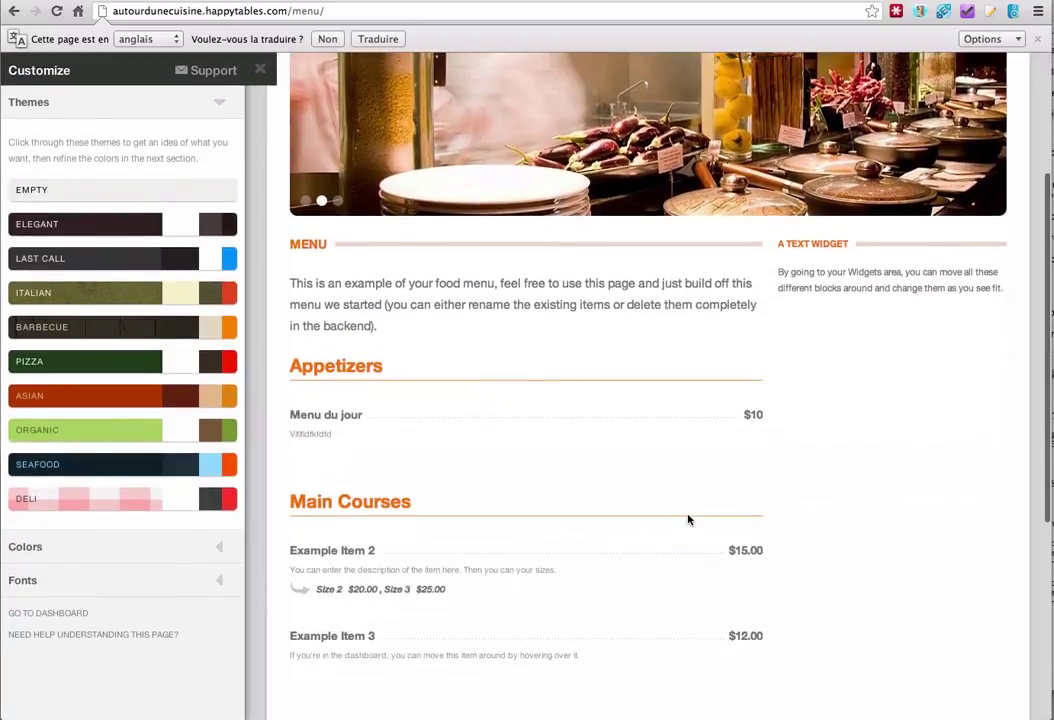